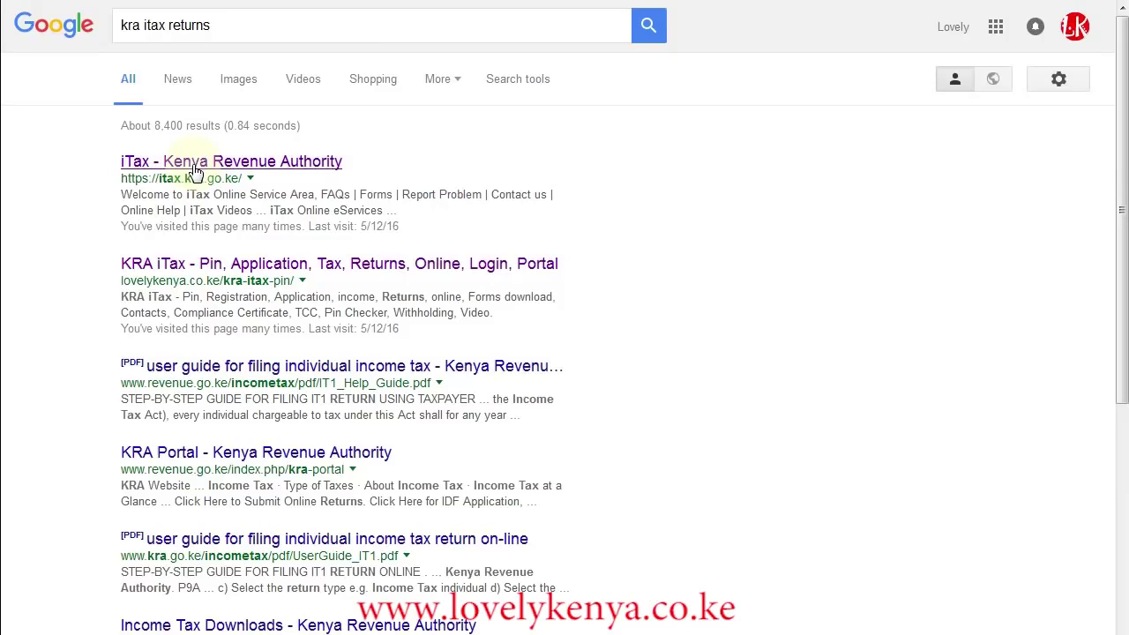
Open the iTax site and enter the taxpayer's PIN.
click(195, 170)
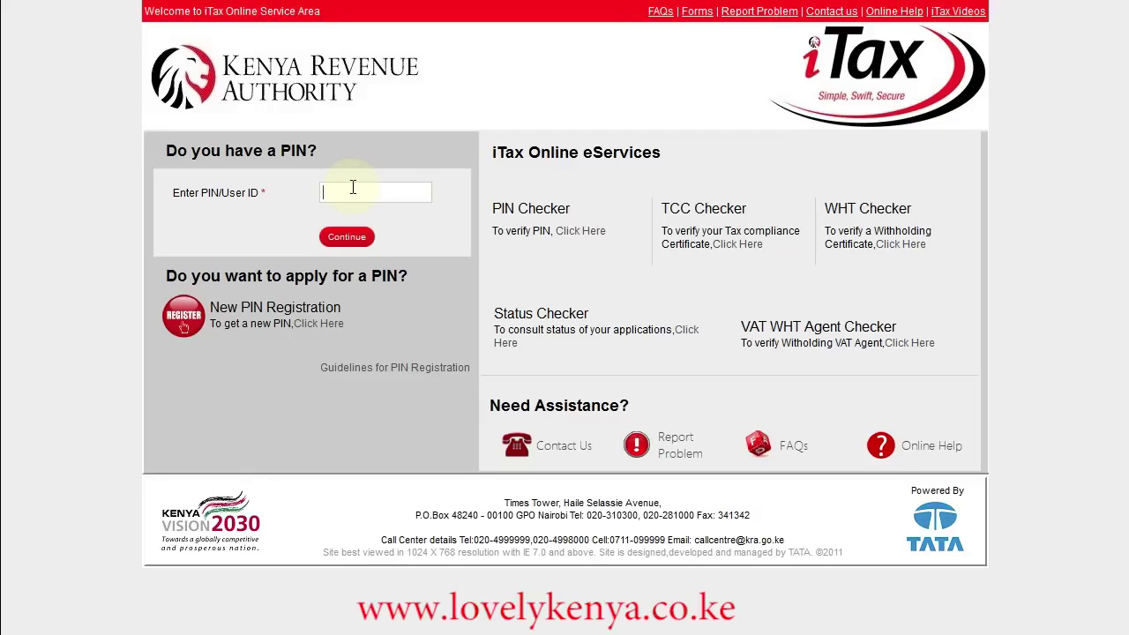
click(347, 237)
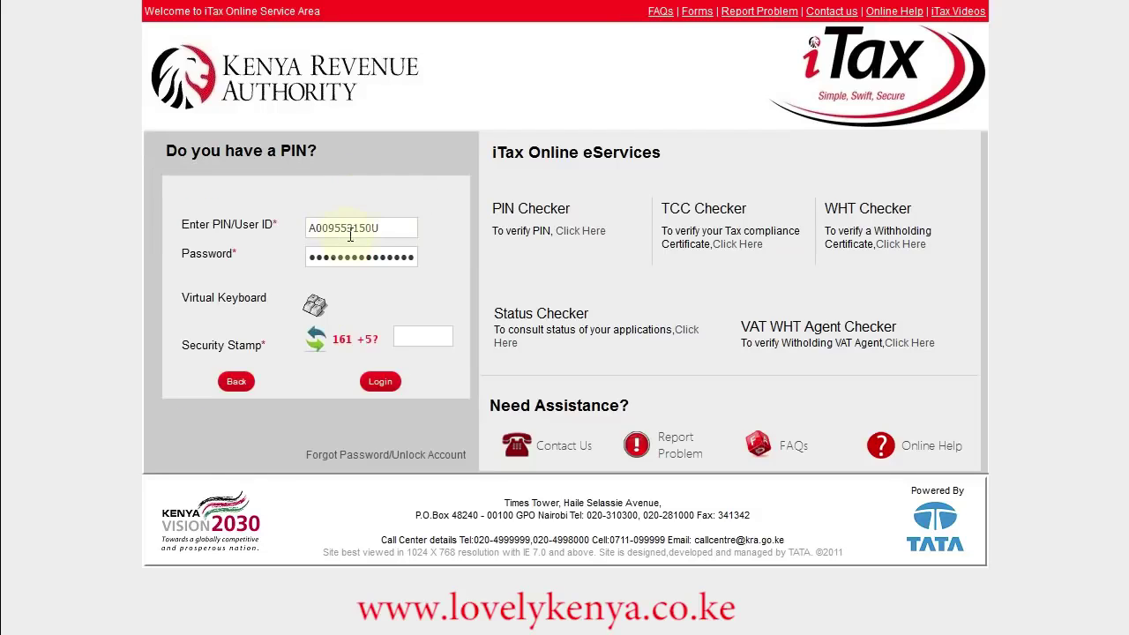
drag(311, 257, 424, 256)
key(Home)
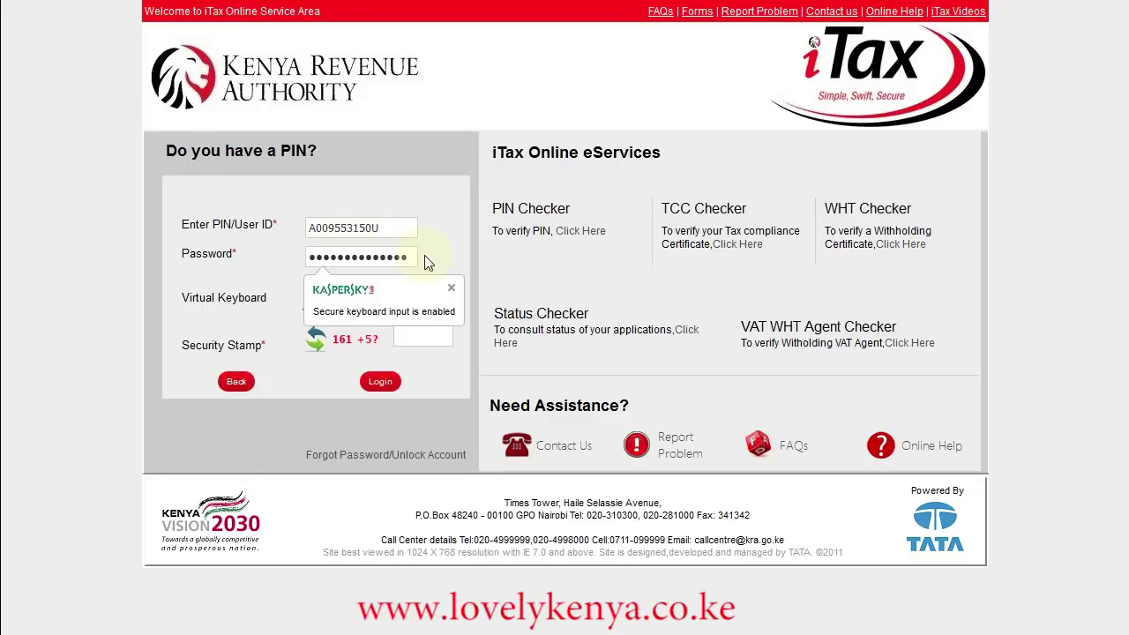
key(Delete)
key(Delete)
key(Delete)
key(Delete)
key(Delete)
key(Delete)
key(Delete)
key(Delete)
key(Delete)
key(Delete)
key(Delete)
key(Delete)
key(Delete)
key(Delete)
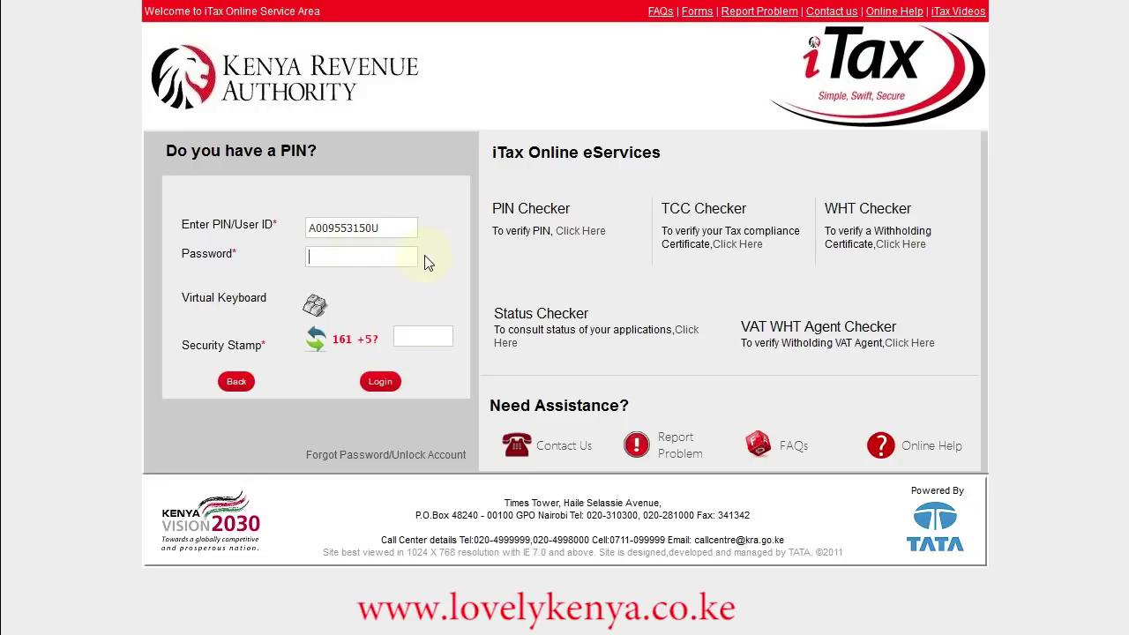
text(••••••••)
click(425, 337)
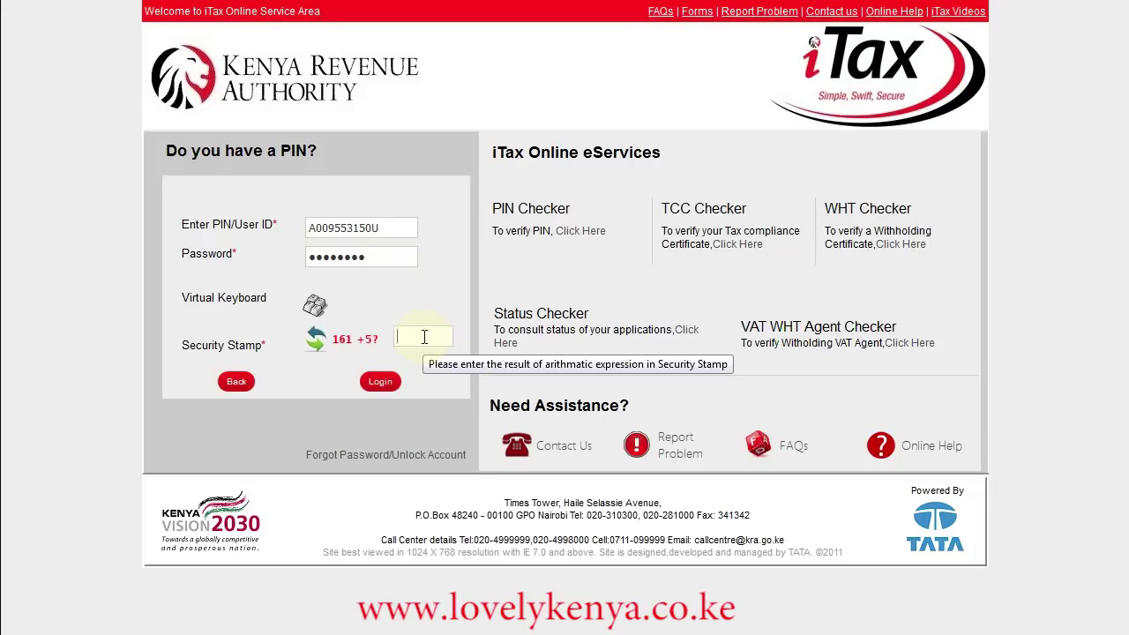
text(1)
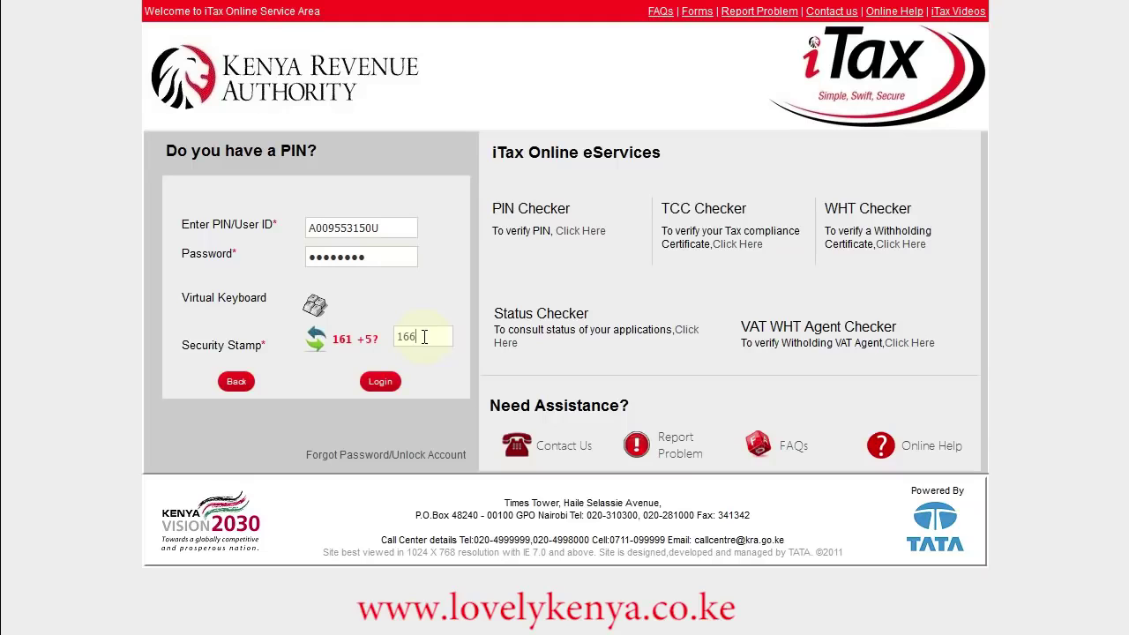
text(66)
click(380, 383)
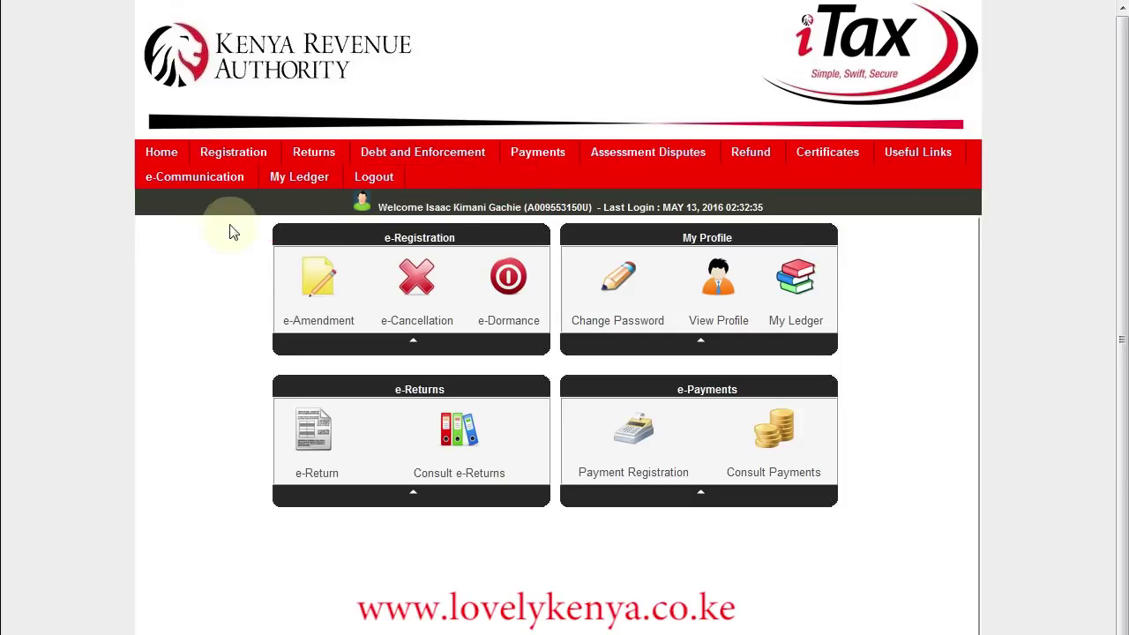
Start a new e-Return with tax obligation 'Income Tax - Resident Individual'.
mouse_move(313, 157)
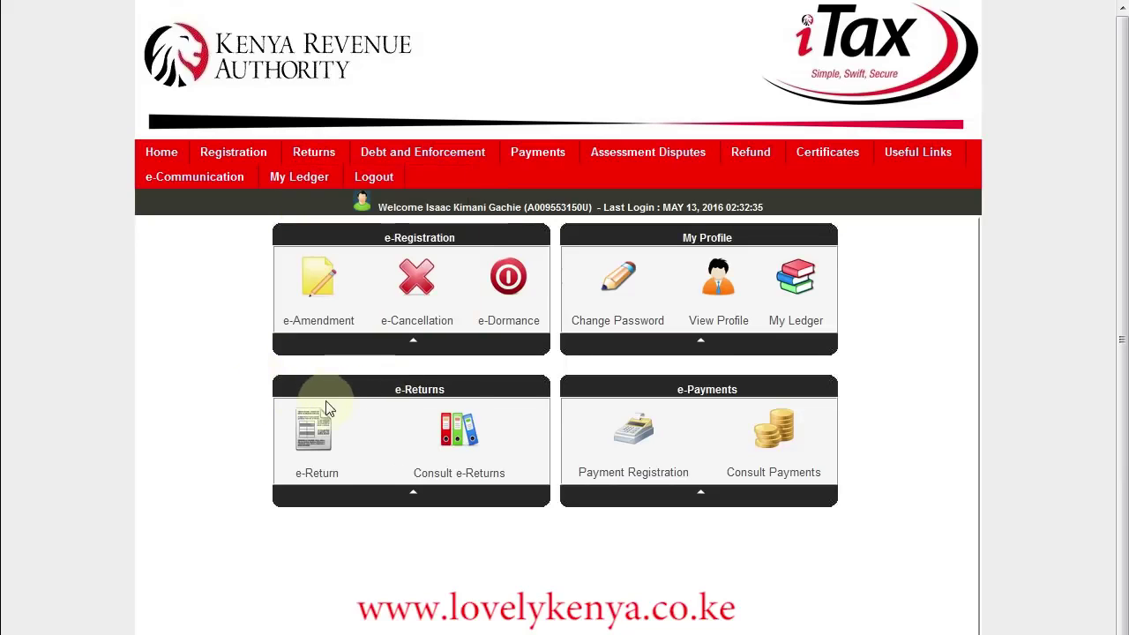
click(315, 443)
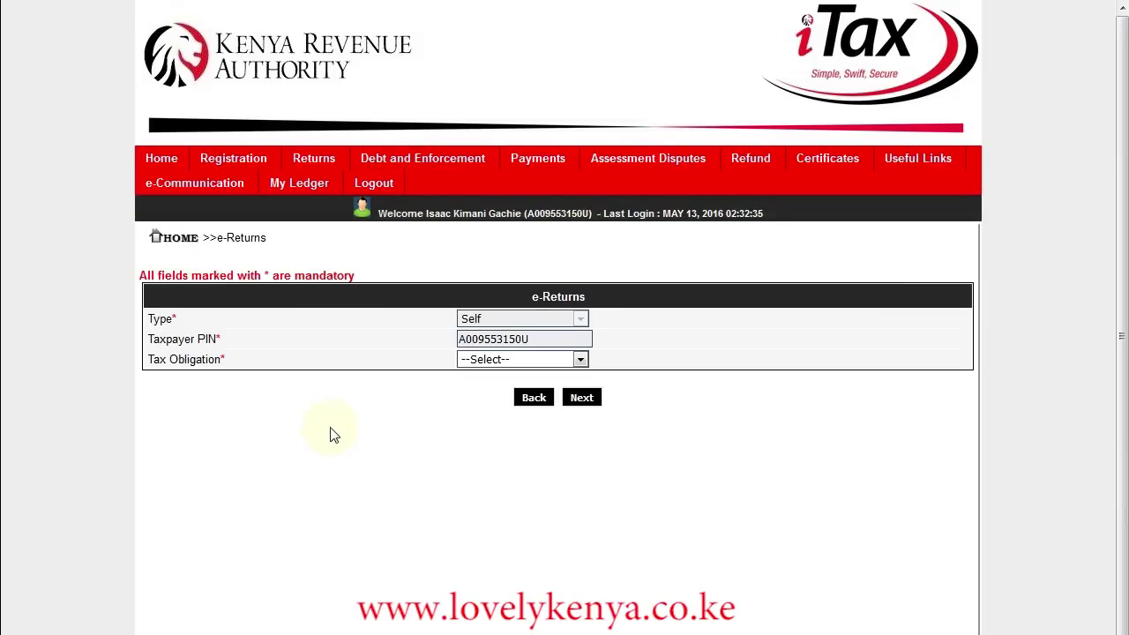
click(581, 361)
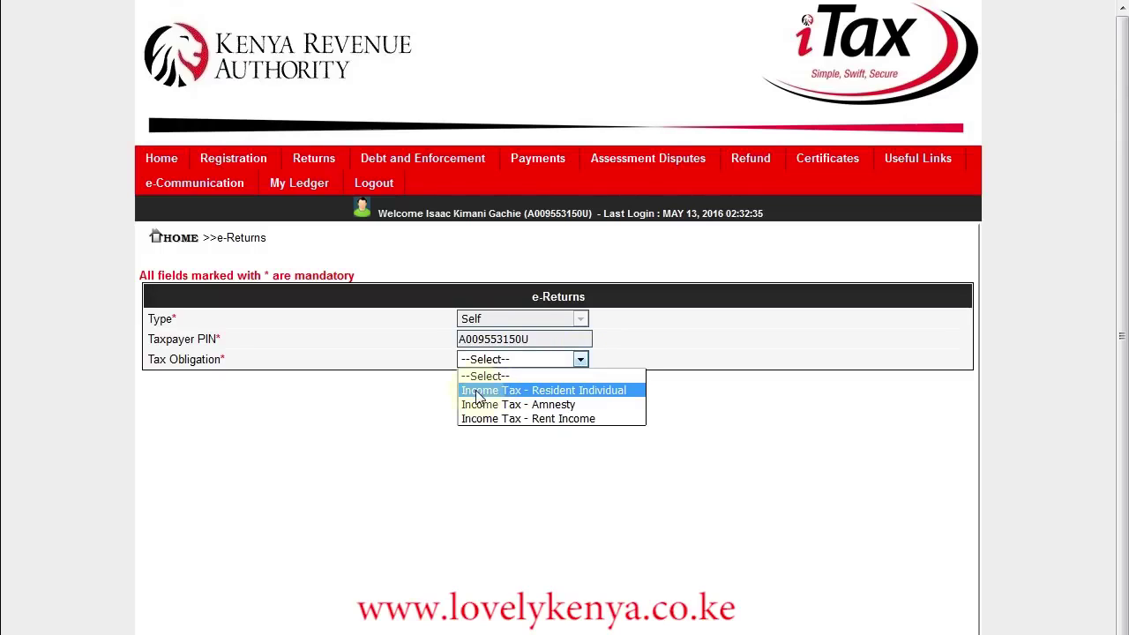
click(609, 399)
click(581, 399)
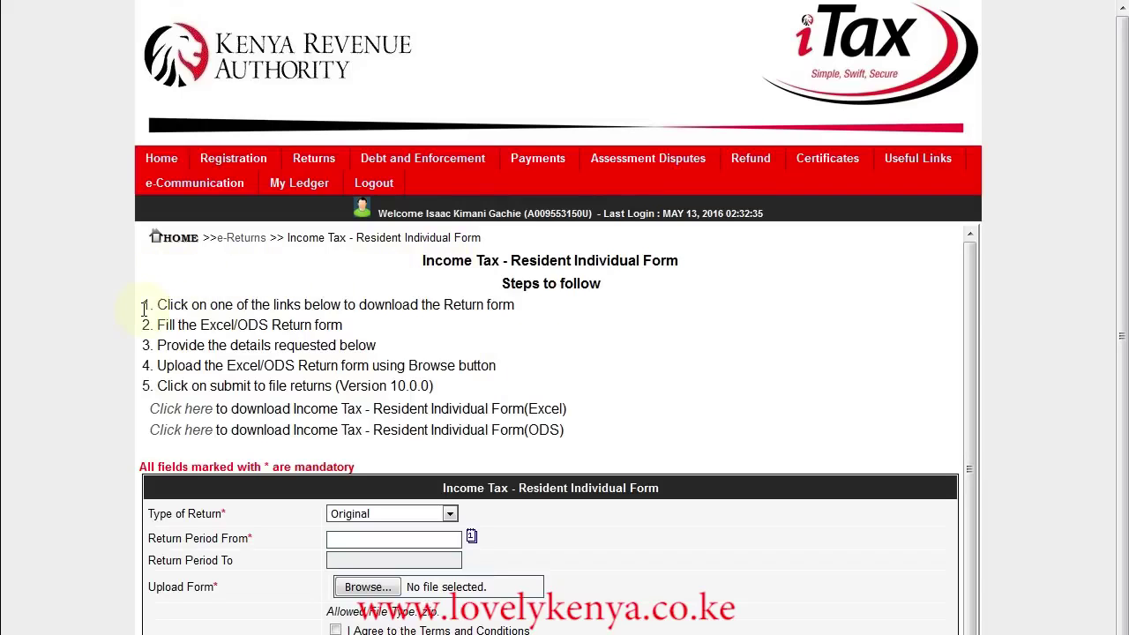
Download the Excel version of the form, IT1_Individual_Resident_Return_XLS.zip.
drag(143, 309, 519, 389)
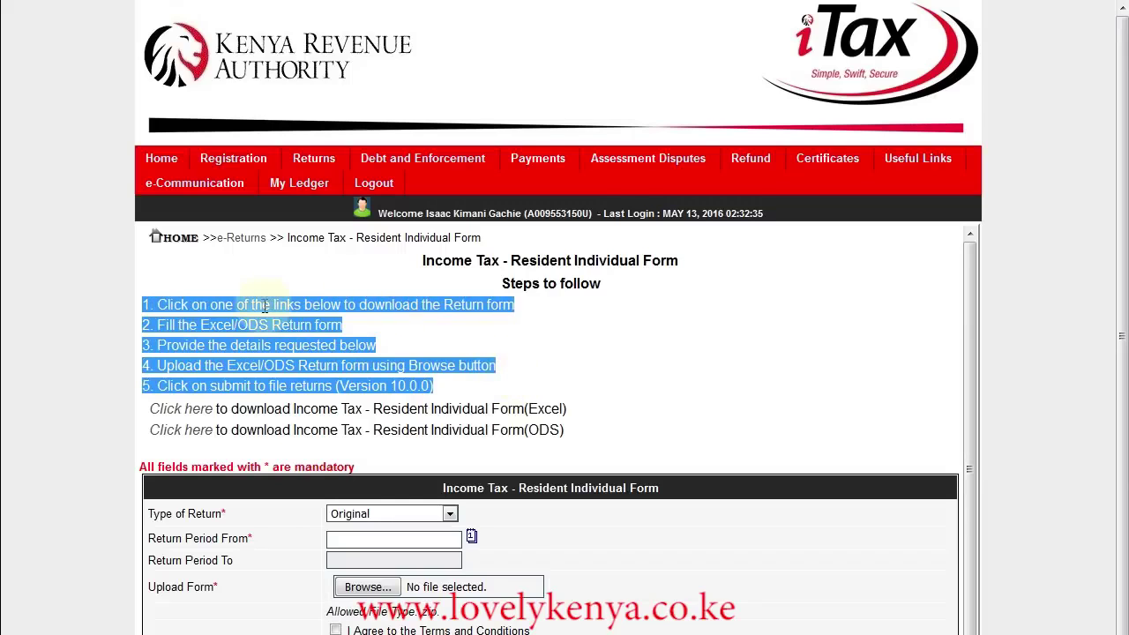
click(158, 304)
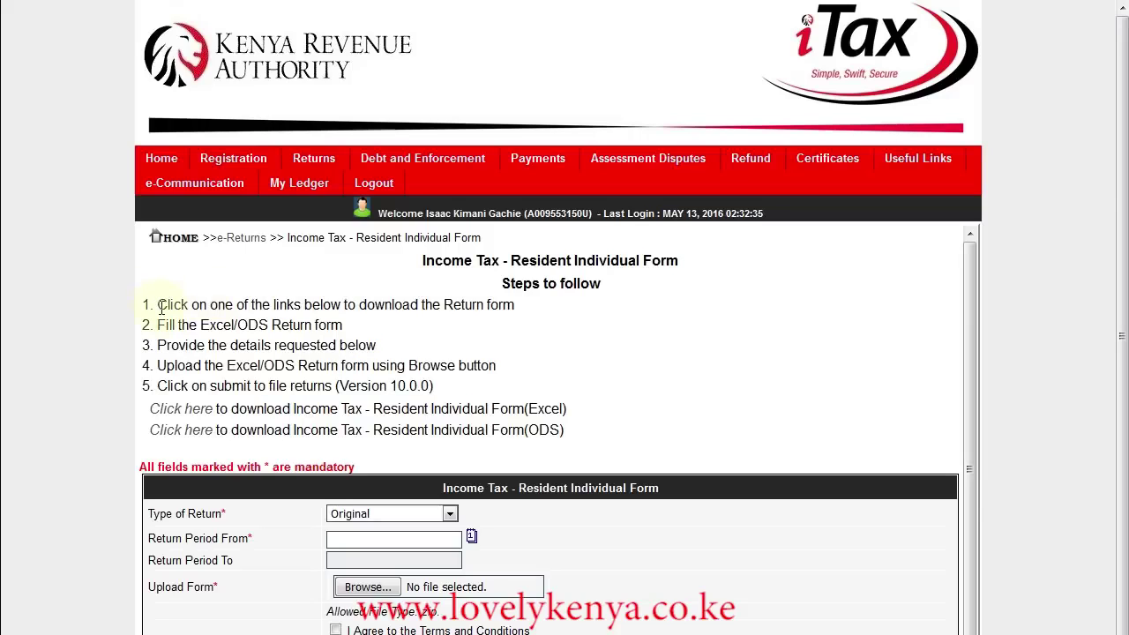
drag(159, 304, 513, 305)
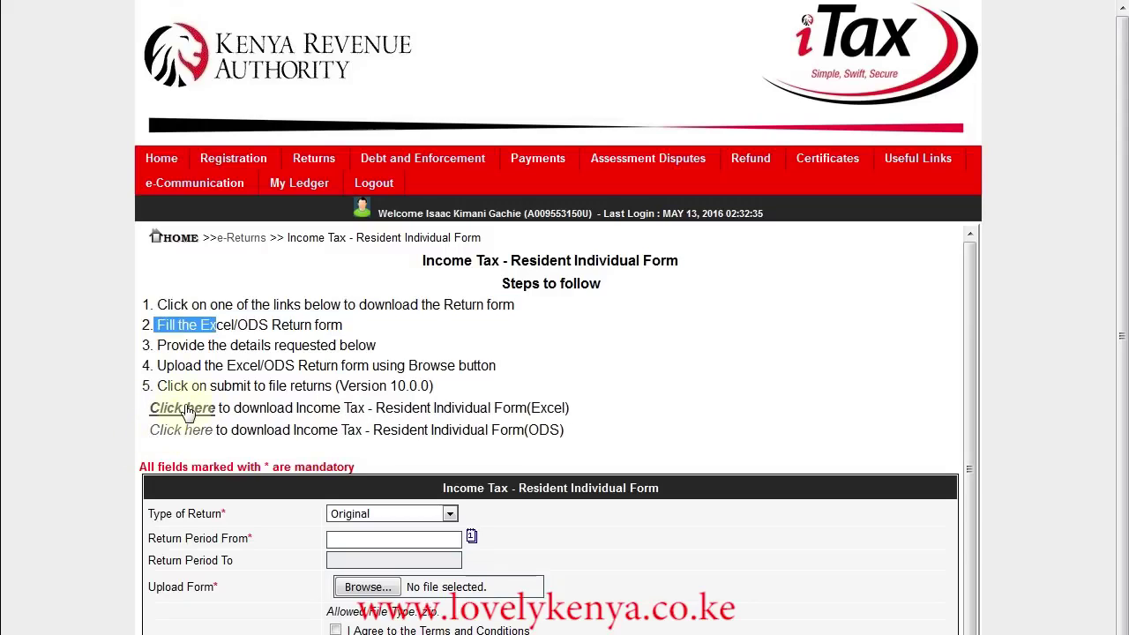
click(185, 411)
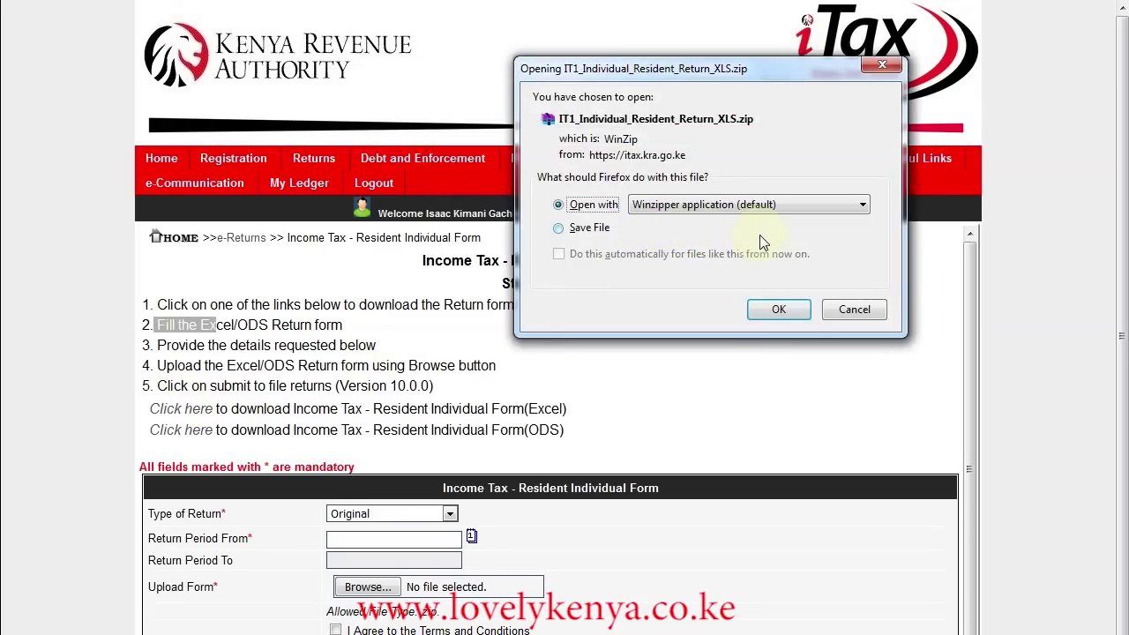
Extract IT1_Individual_Resident_Return.xls to Temp with WinZipper, replacing the older copy.
click(780, 310)
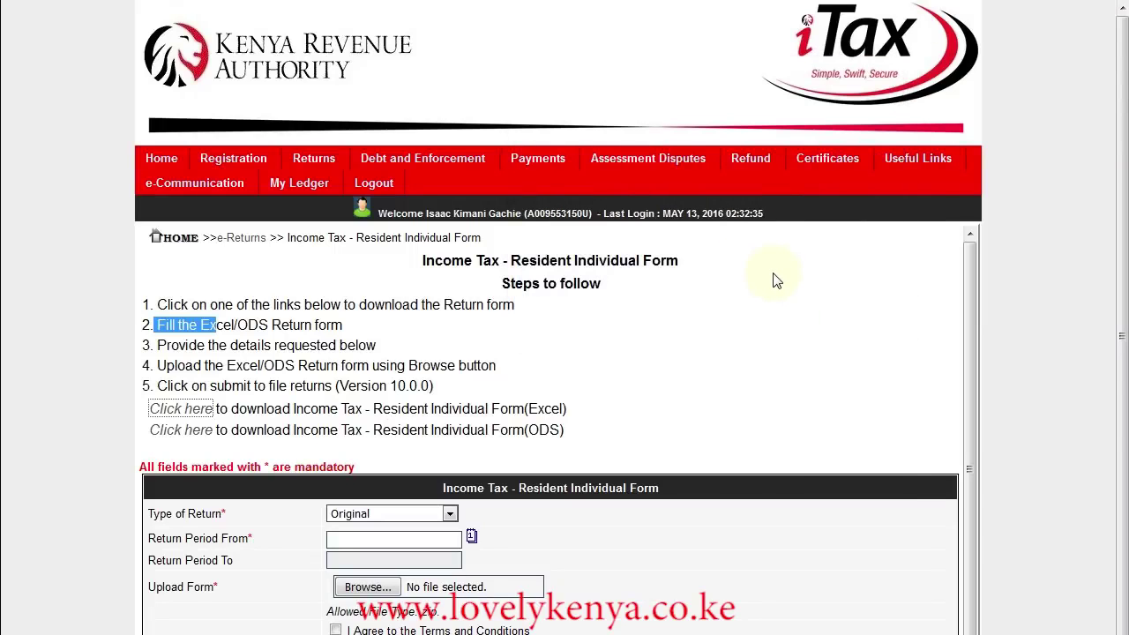
click(326, 238)
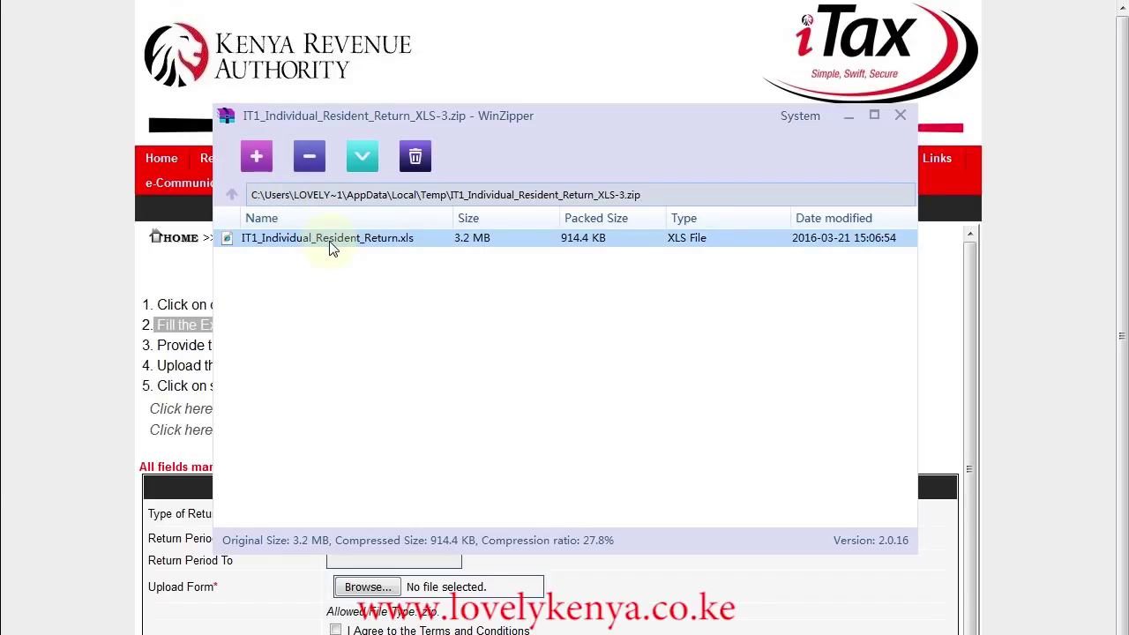
right_click(333, 240)
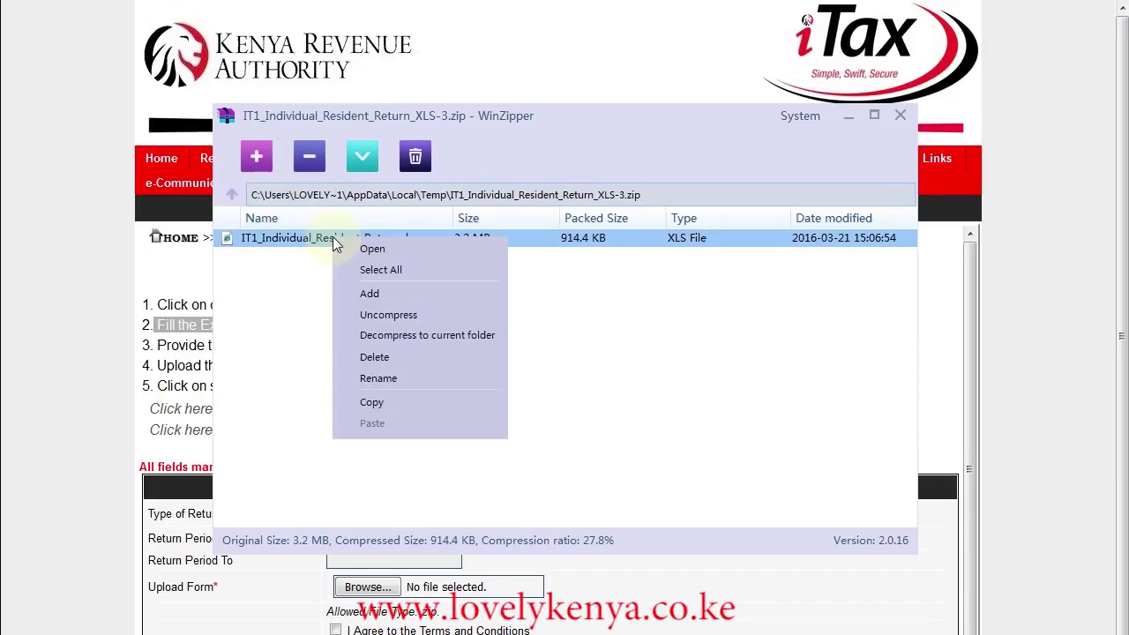
click(393, 315)
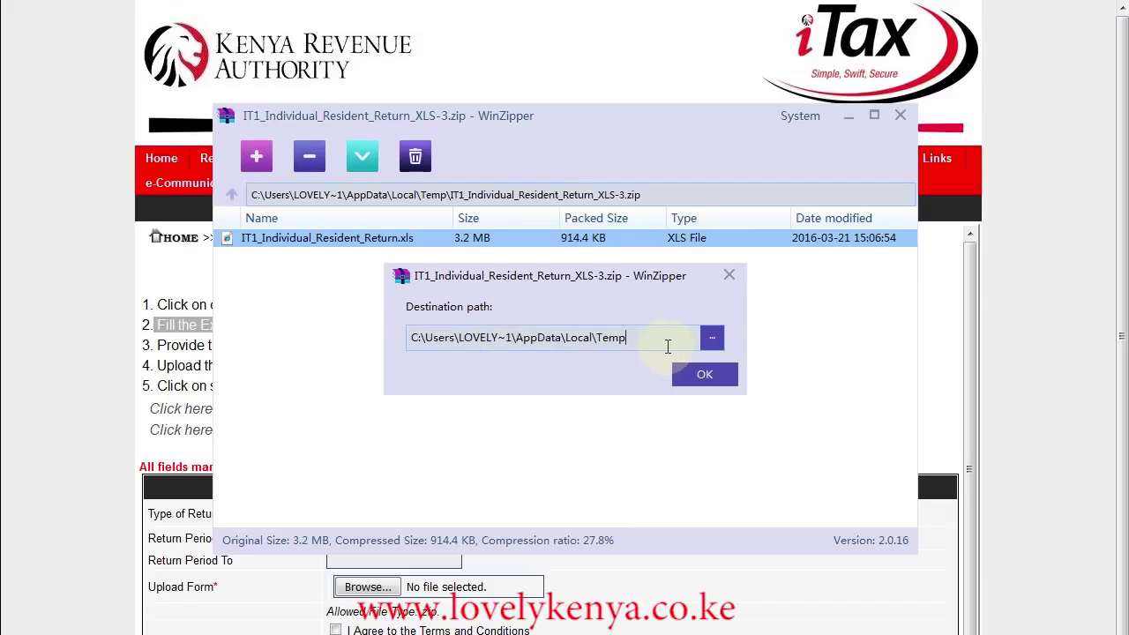
click(703, 376)
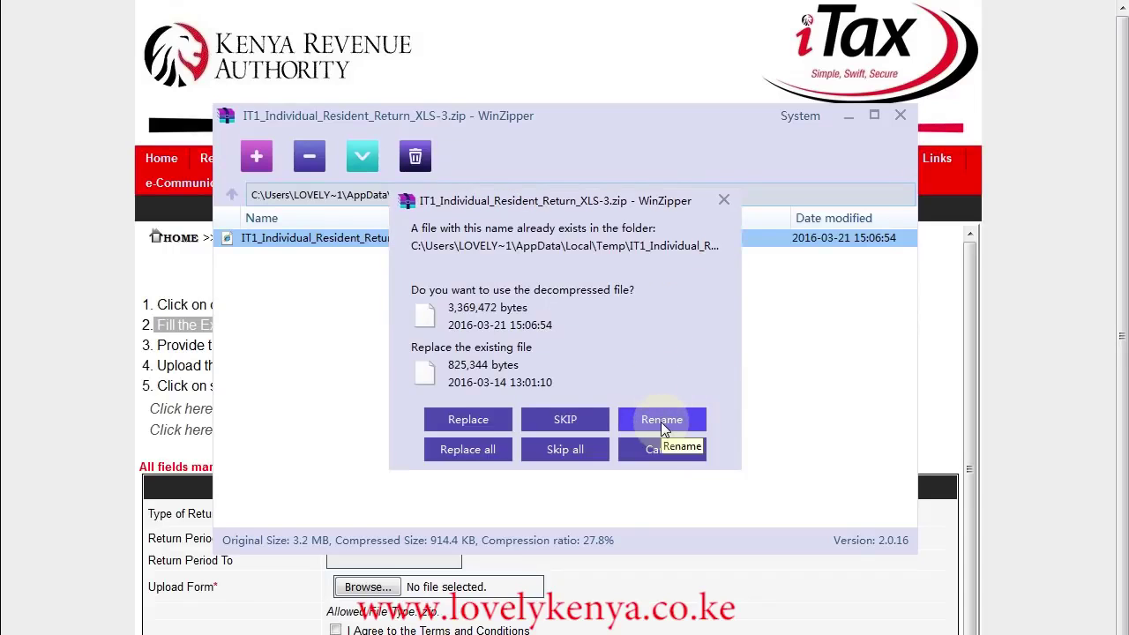
click(484, 422)
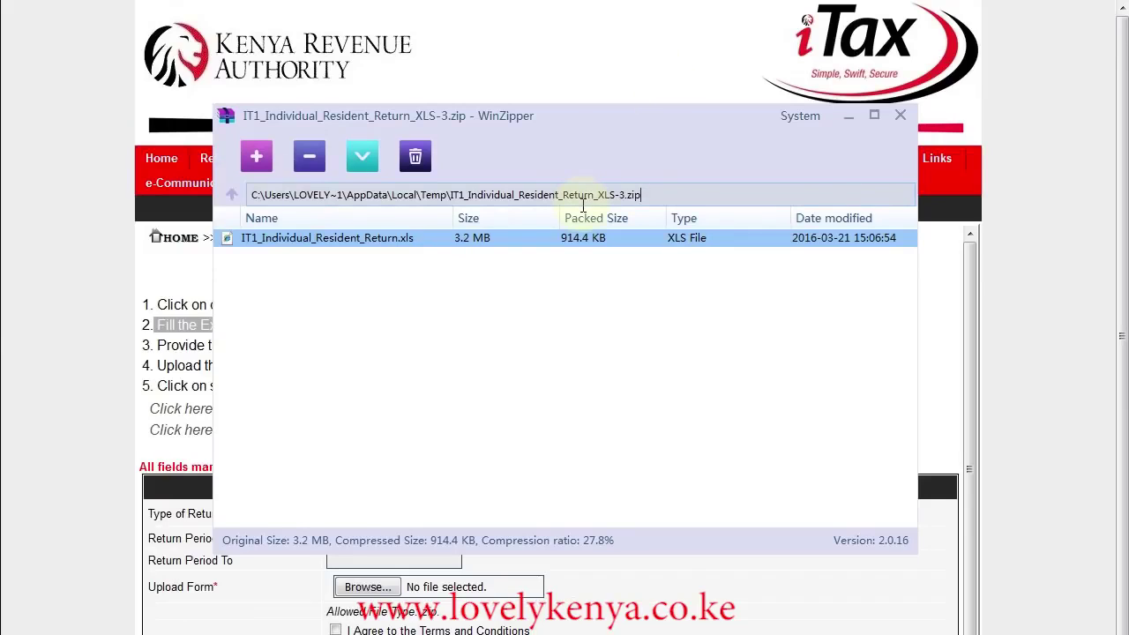
Open the extracted return workbook in Excel and dismiss the cut-and-paste warning.
double_click(540, 237)
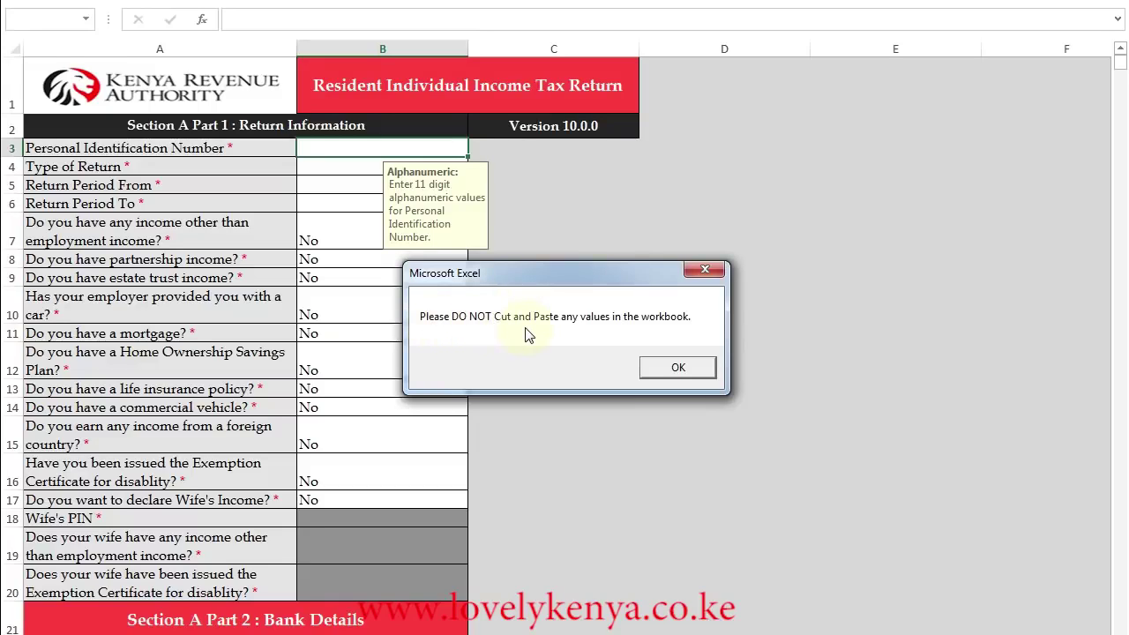
click(671, 368)
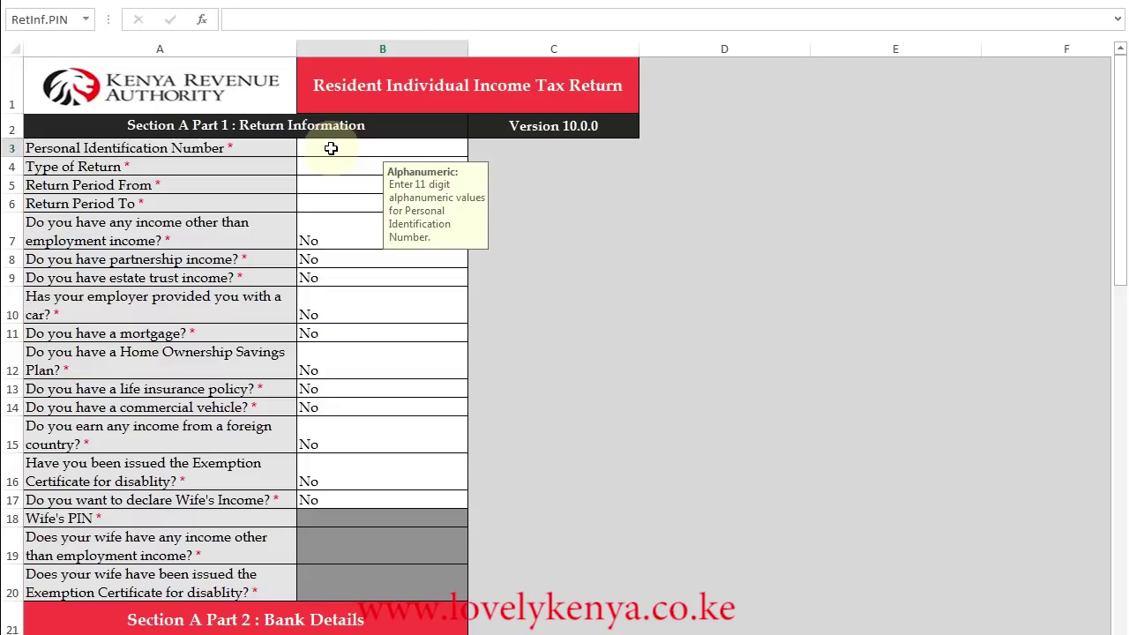
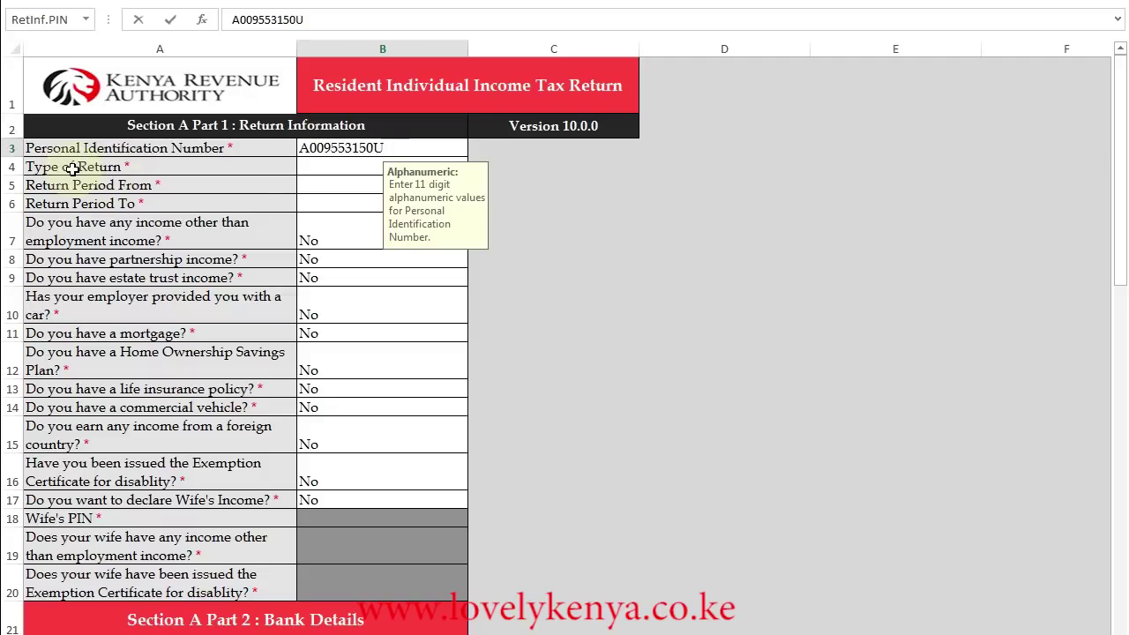
Enter the taxpayer's PIN and set Type of Return to Original.
click(332, 168)
click(476, 167)
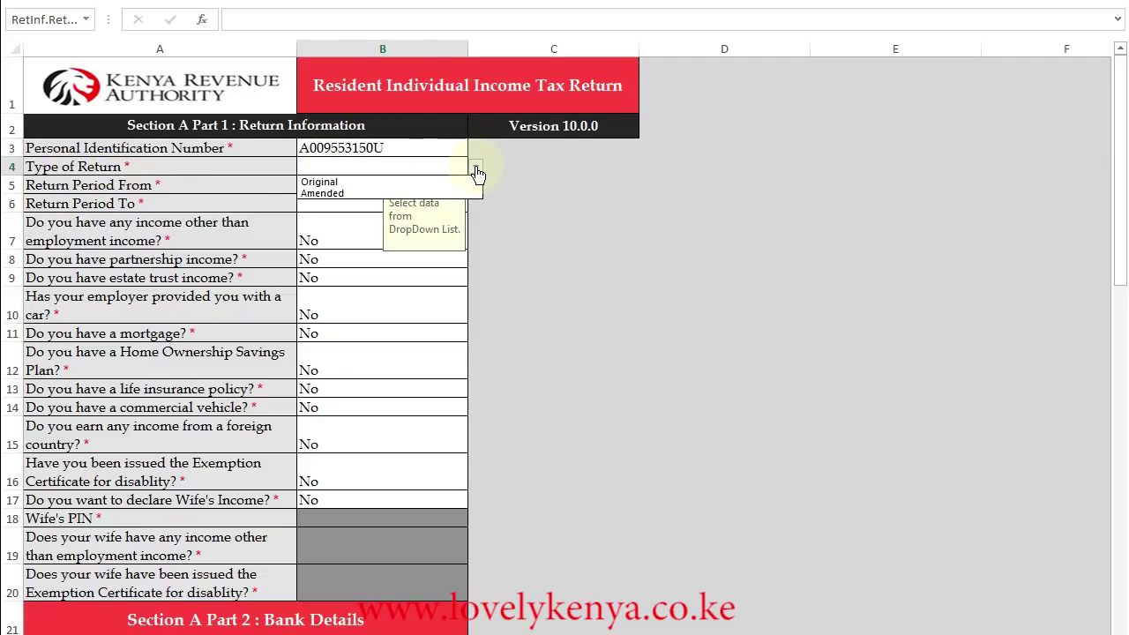
click(328, 184)
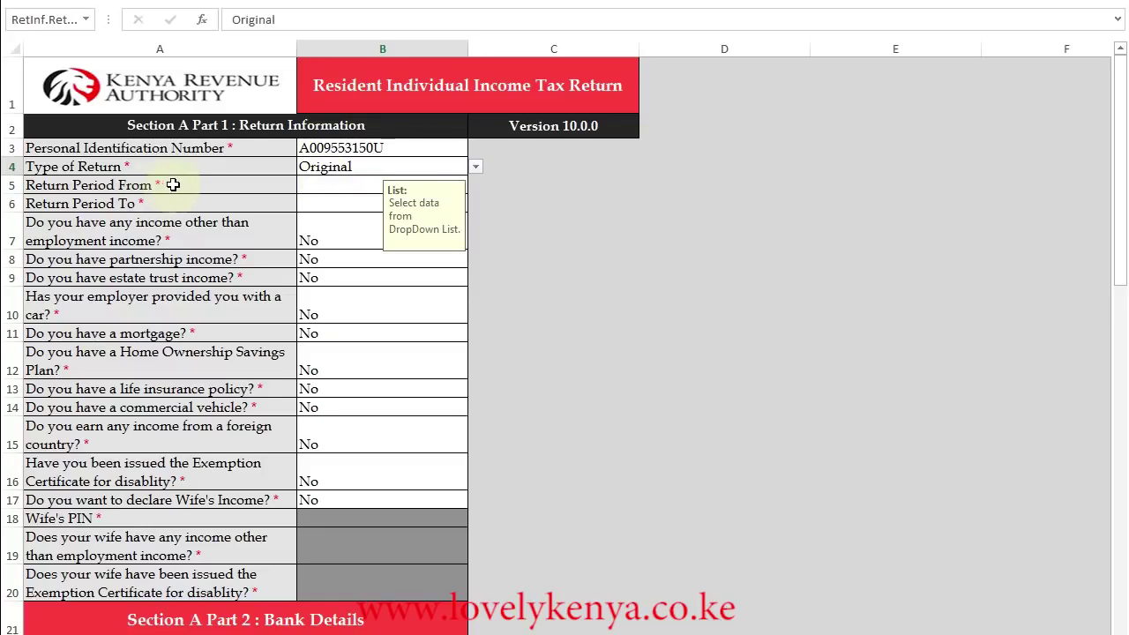
Set the return period from 01/01/2015 to 31/12/2015.
click(313, 185)
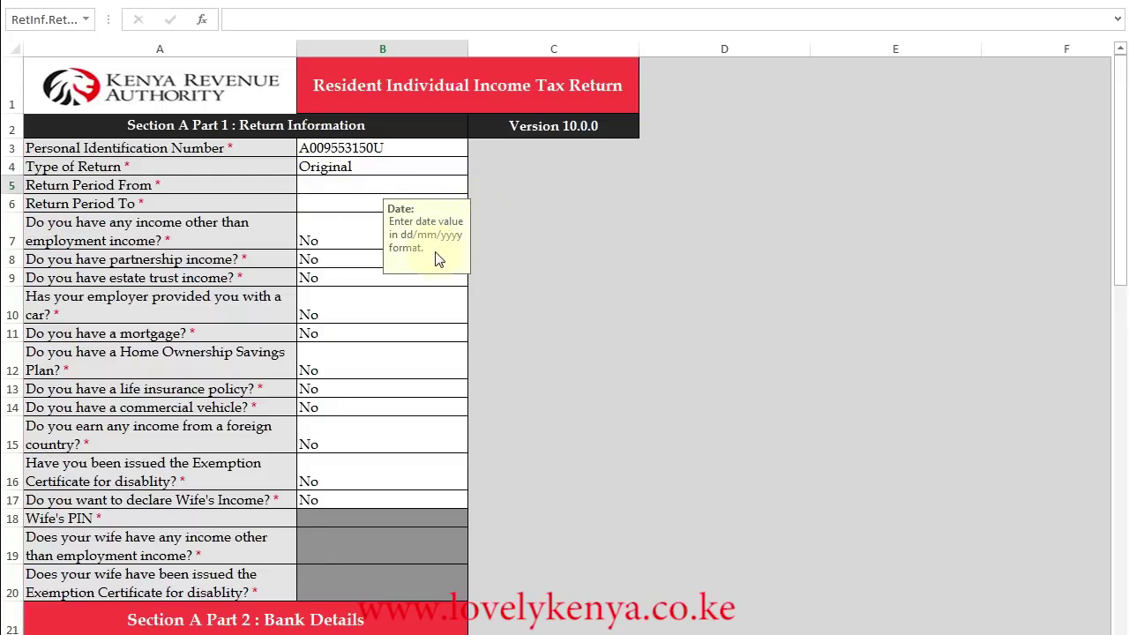
click(352, 185)
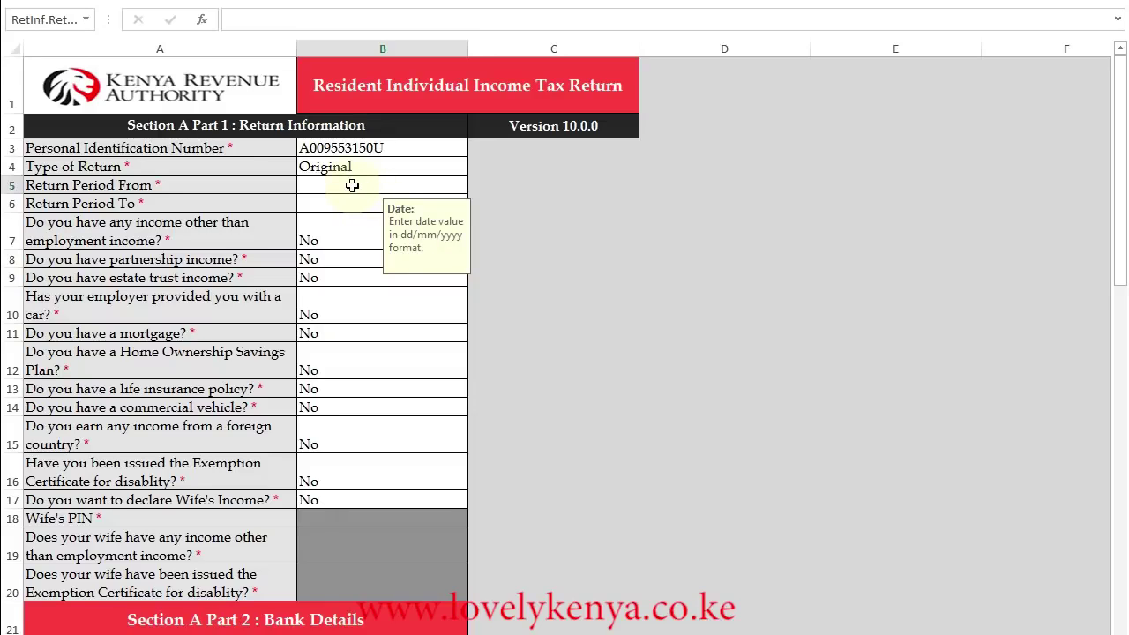
text(01/01/2015)
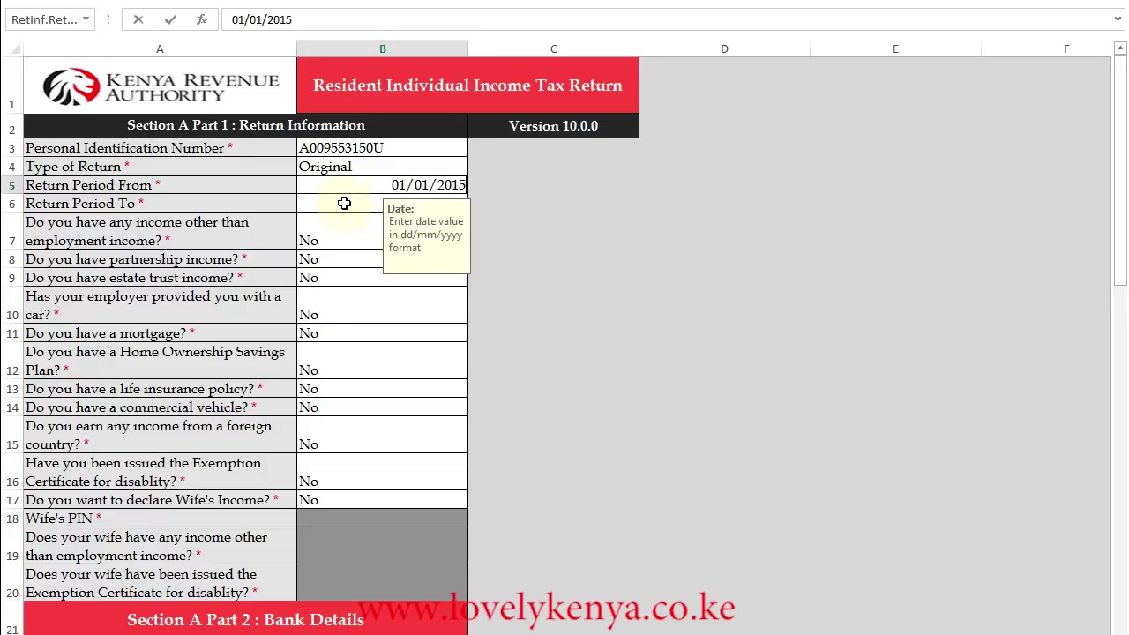
click(344, 204)
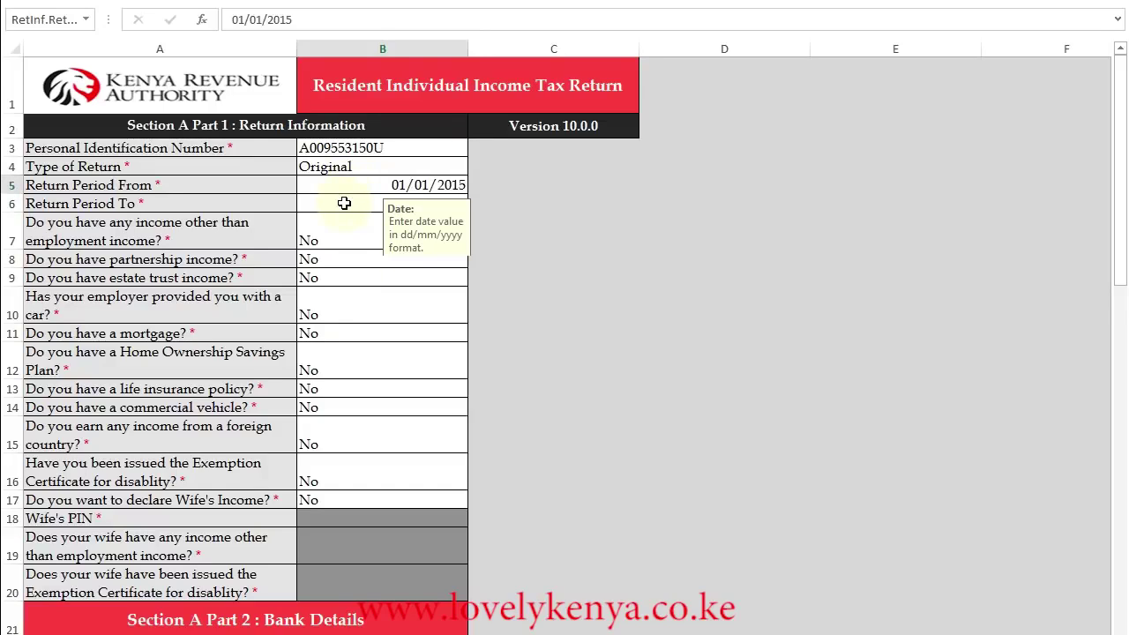
click(349, 203)
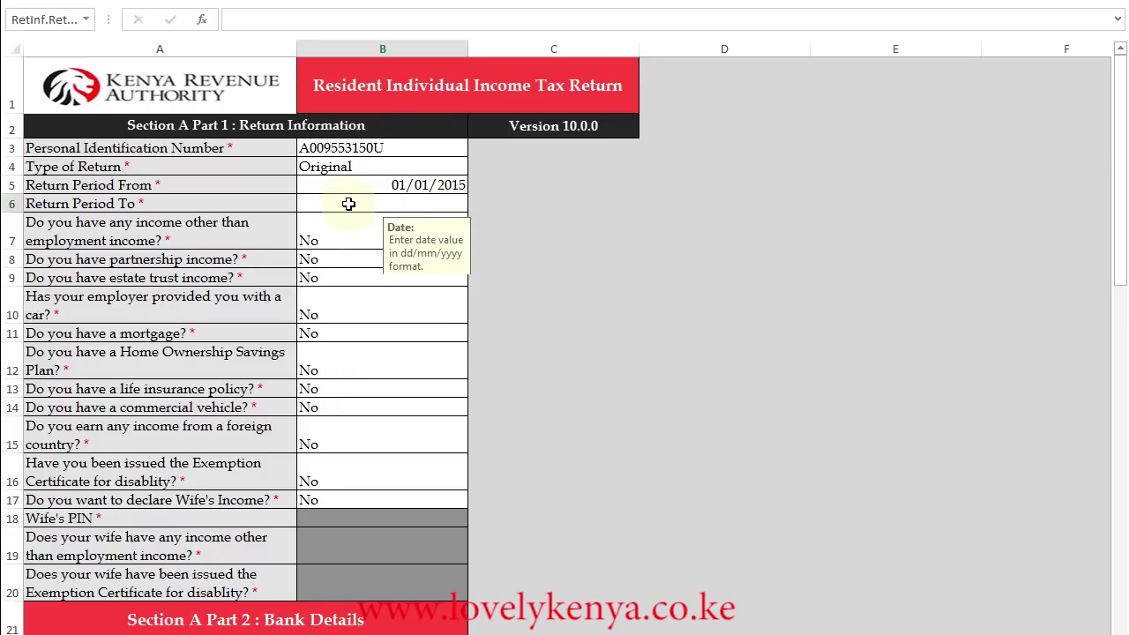
text(31/12/2015)
key(Return)
key(Up)
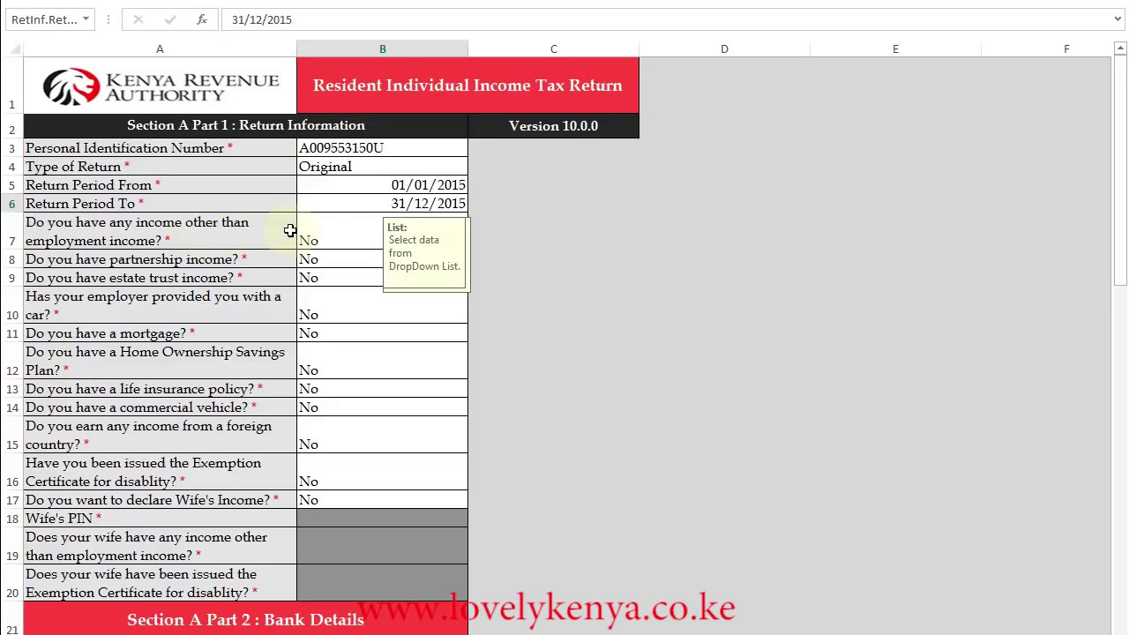
Answer No for other income in B7 and scroll through the rest of Section A.
click(389, 242)
click(476, 241)
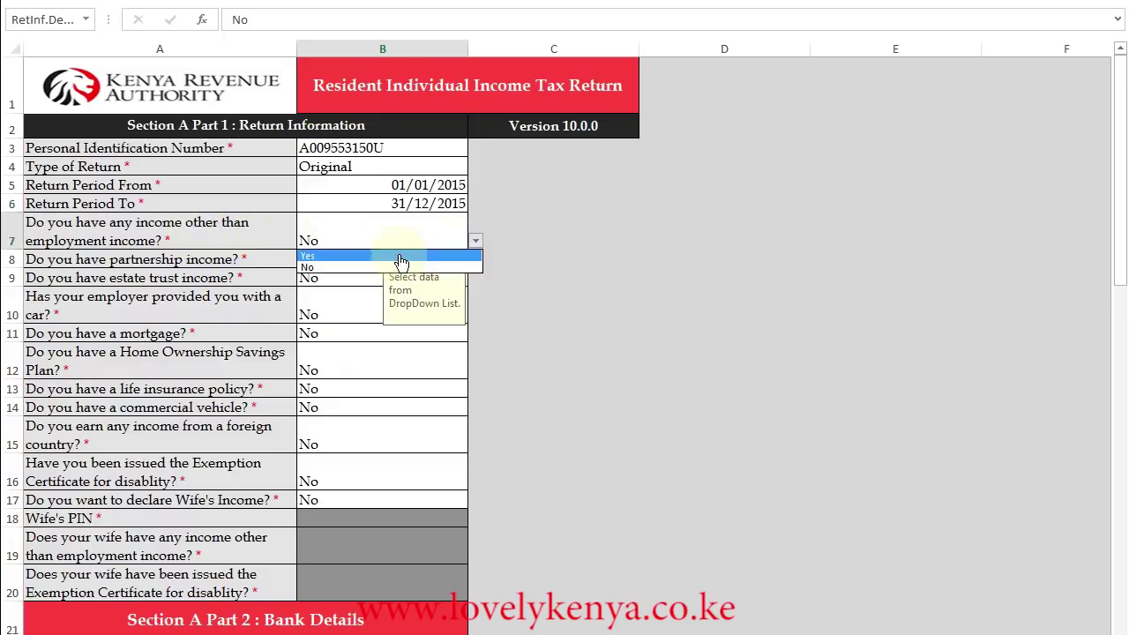
click(344, 268)
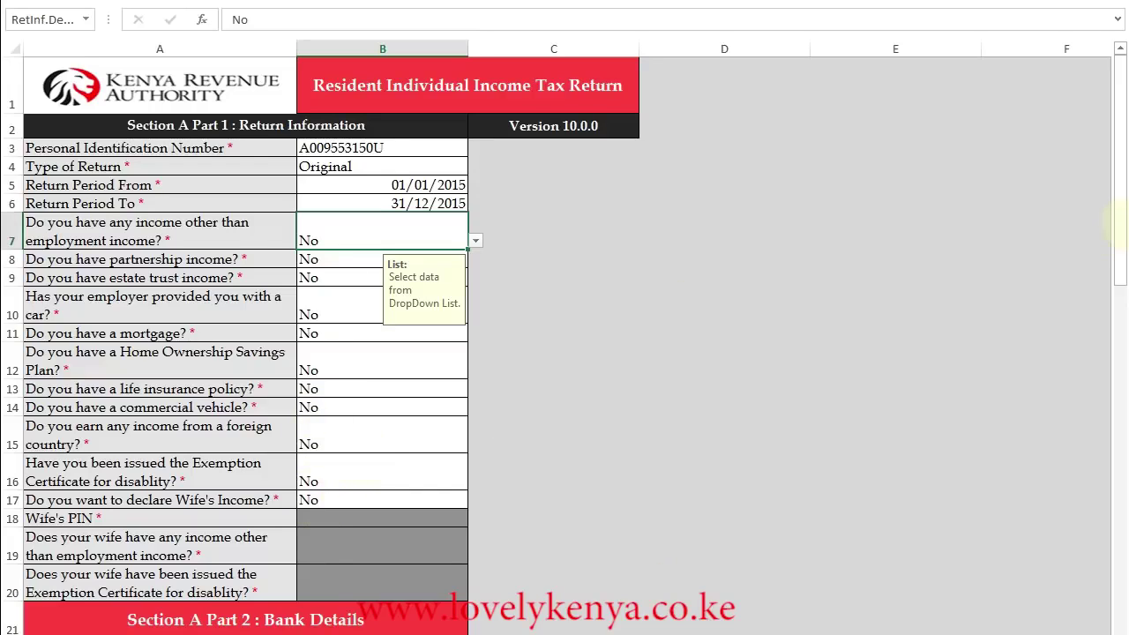
drag(1126, 228, 1126, 335)
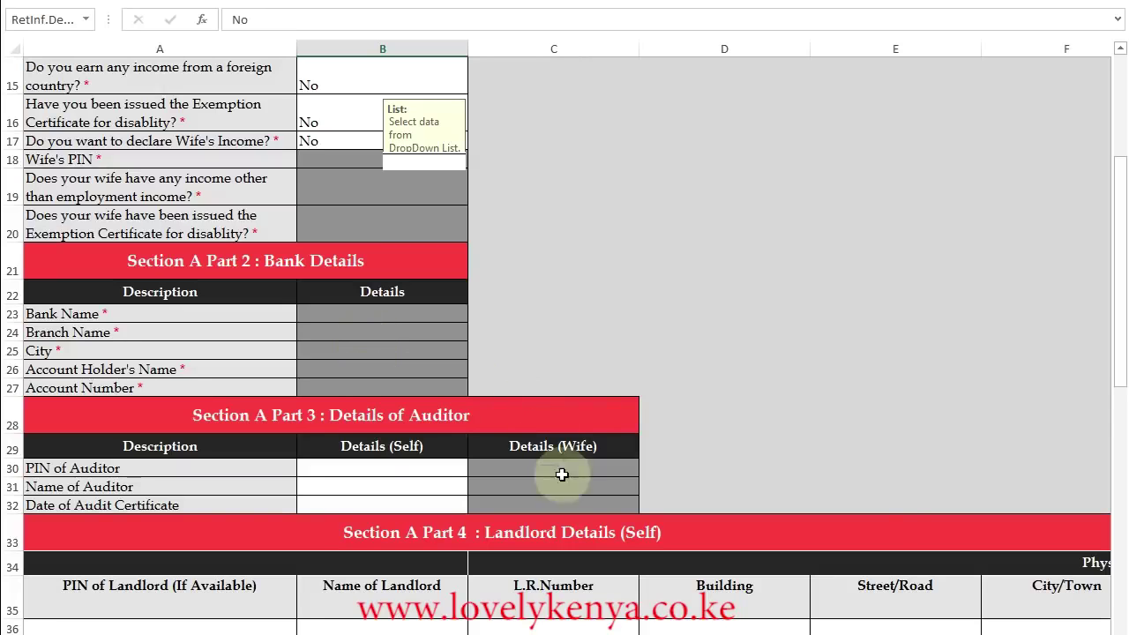
drag(1122, 334, 1122, 412)
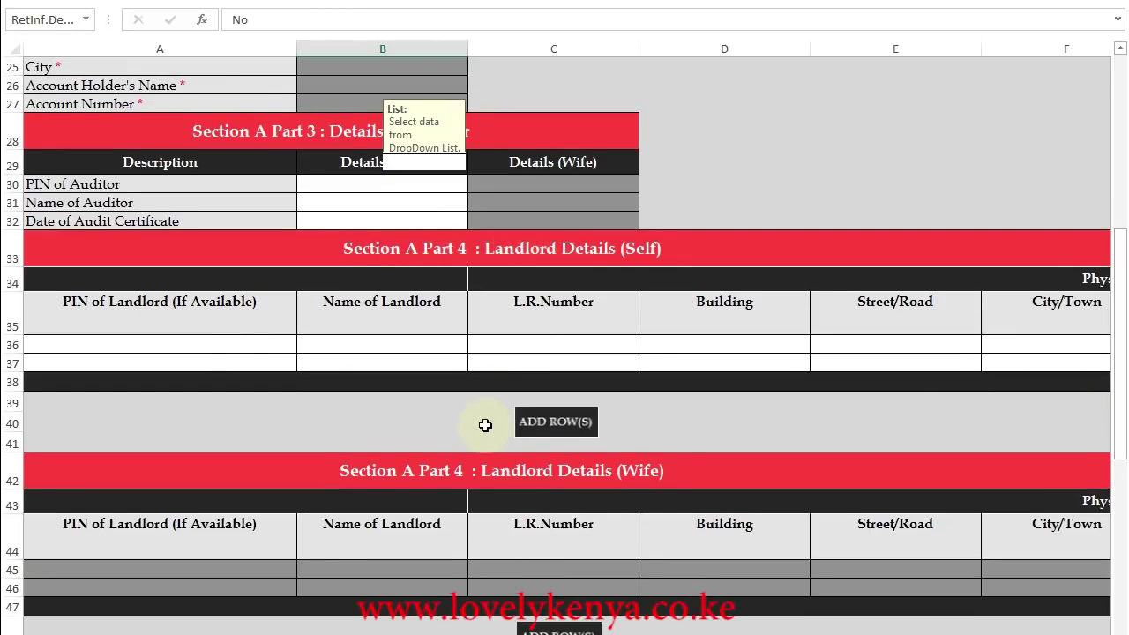
drag(1119, 247, 1117, 516)
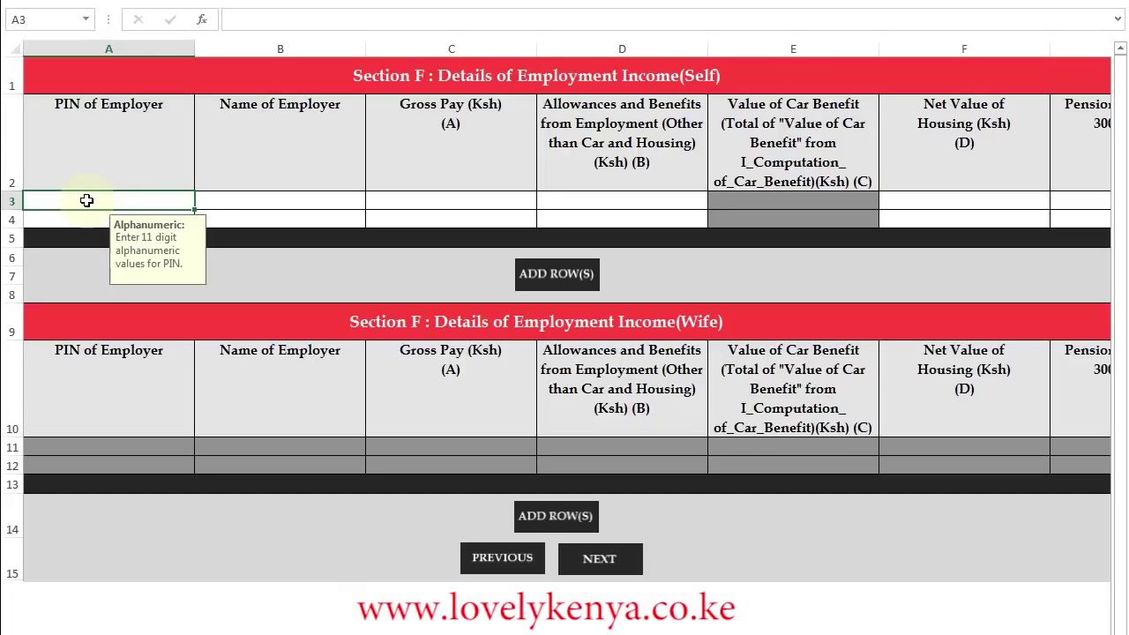
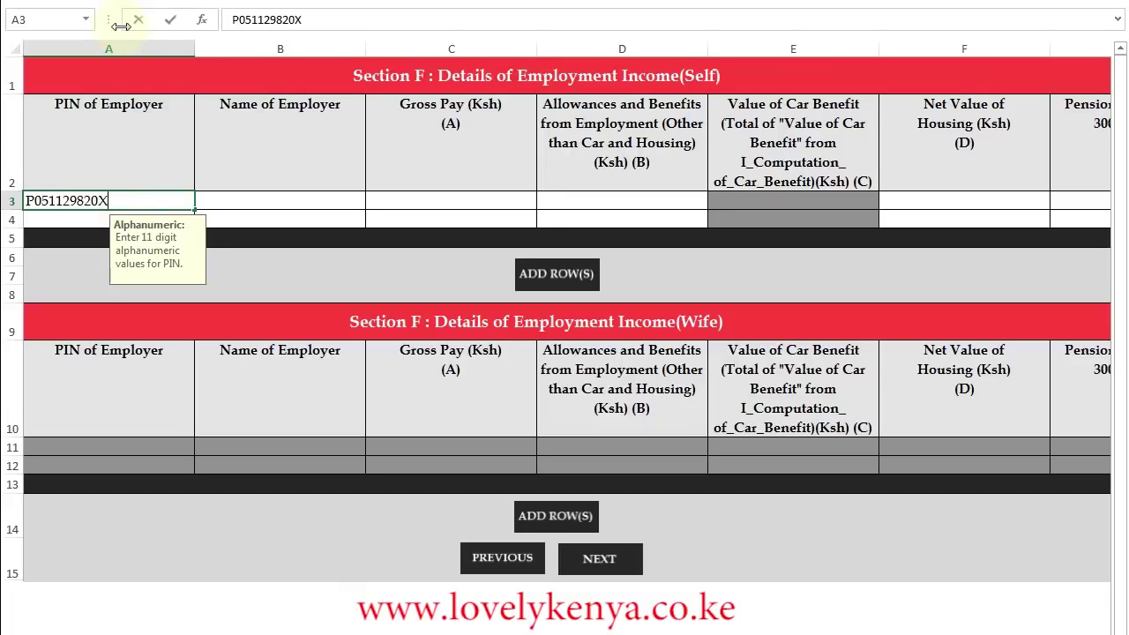
Fill Section F row 3 with the employer's PIN, Safaricom Limited and gross pay 758815.74.
click(257, 203)
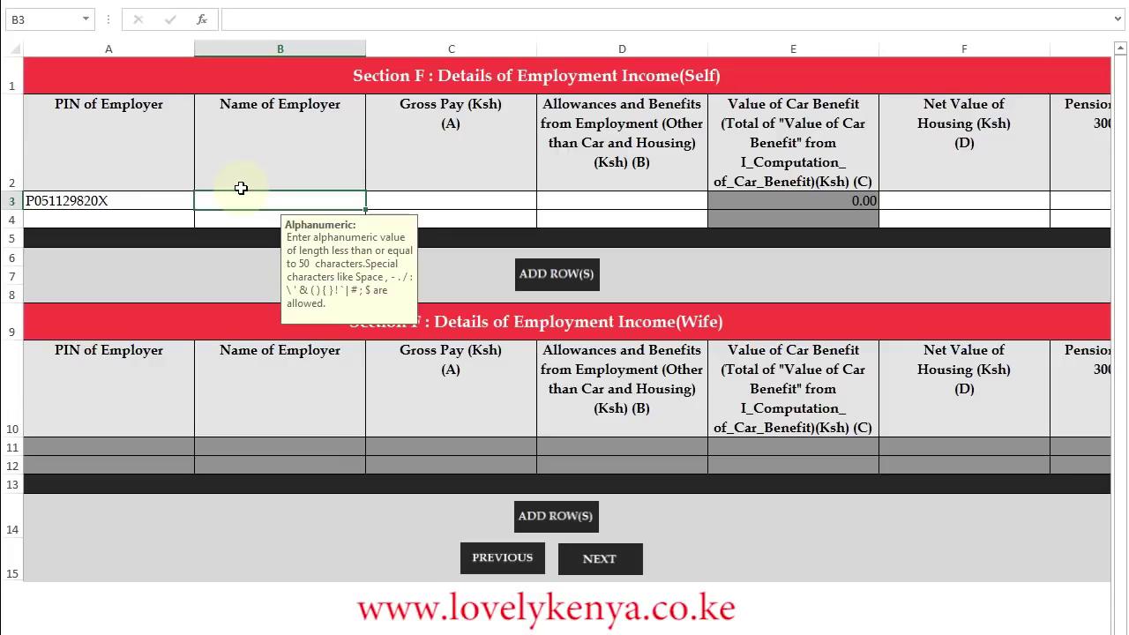
text(Safaricom Limited)
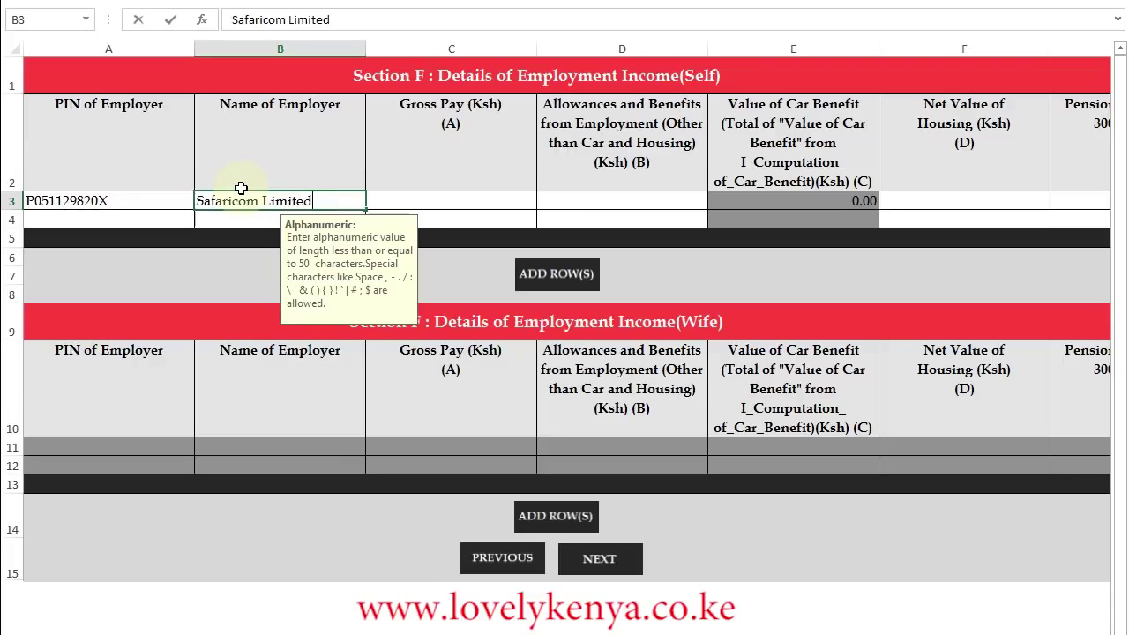
click(432, 199)
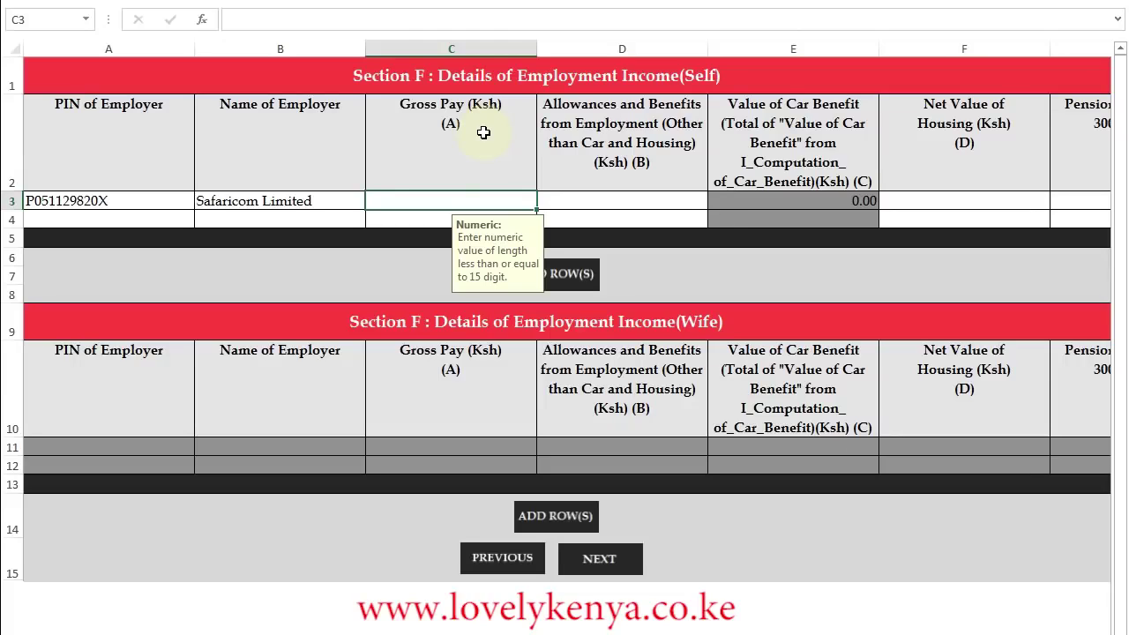
text(758815.74)
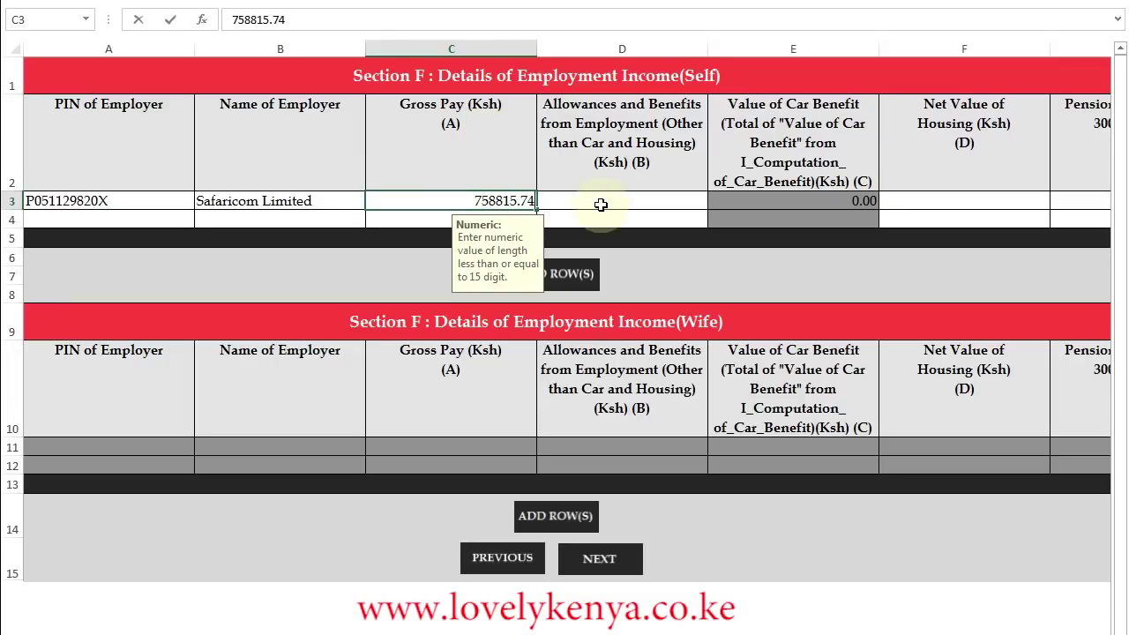
click(603, 204)
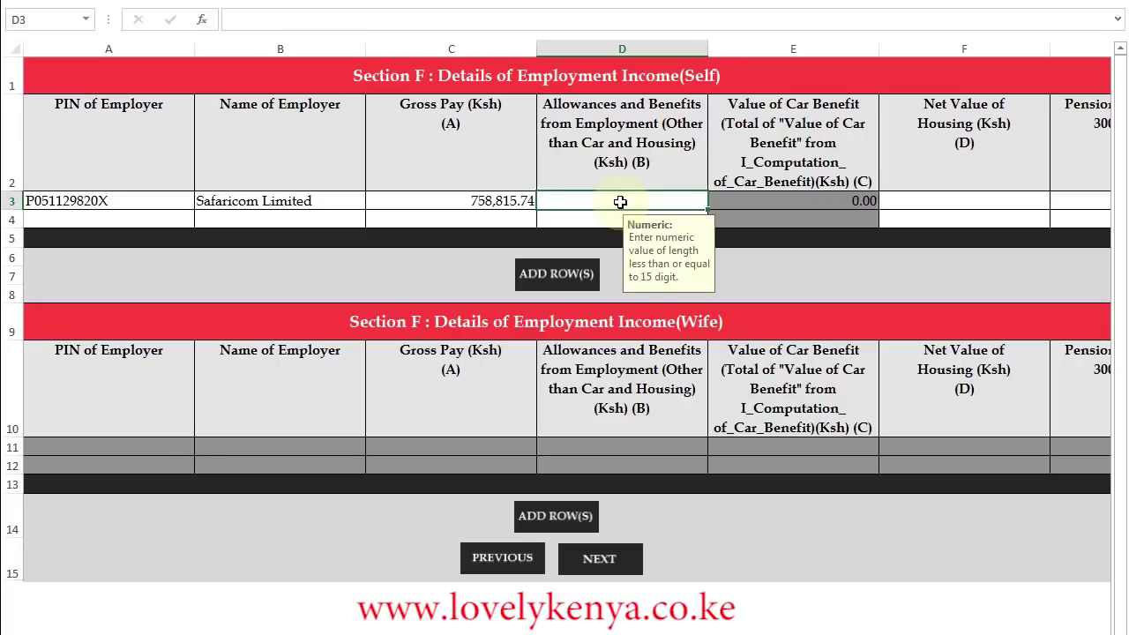
Enter allowances 6335, net housing value 0 and excess pension 28455 in the Self row.
text(6335)
click(921, 200)
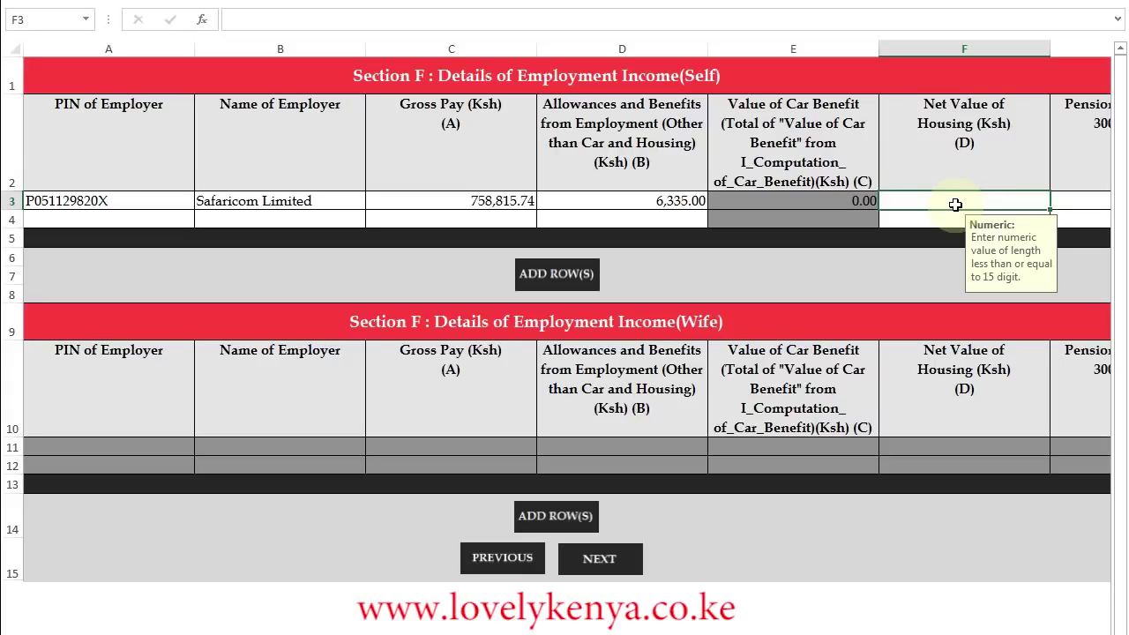
text(0)
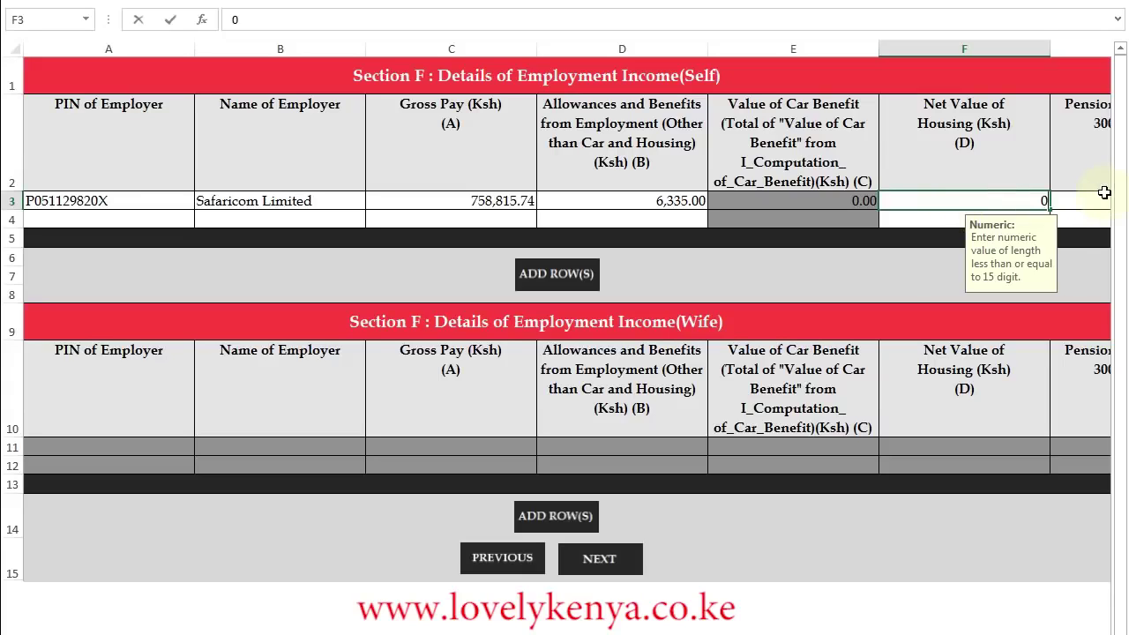
click(1052, 205)
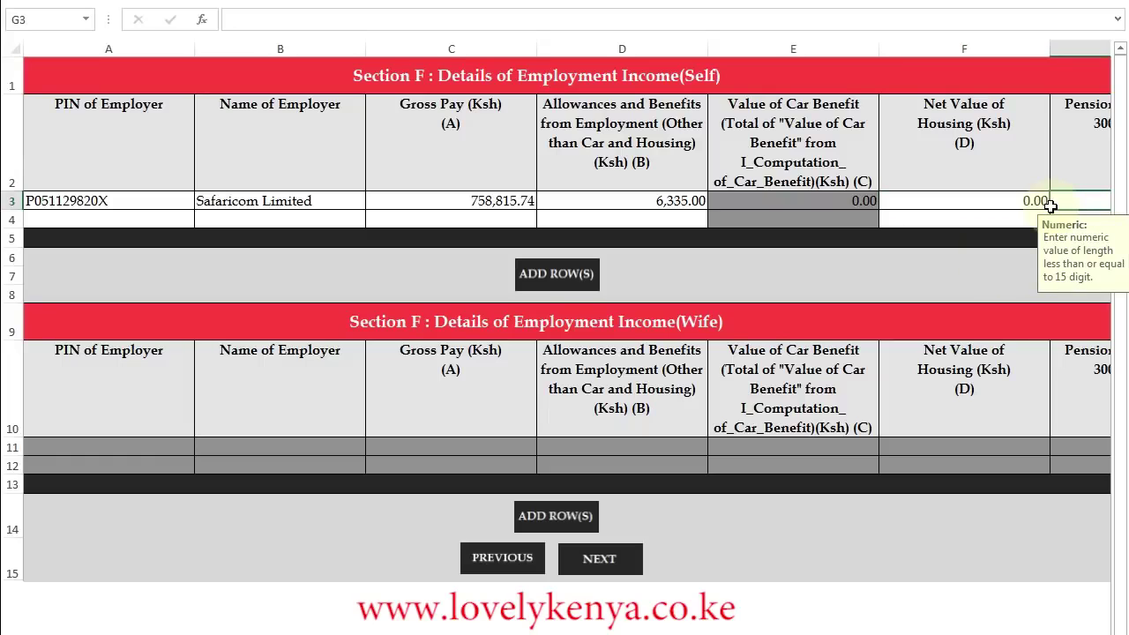
text(0)
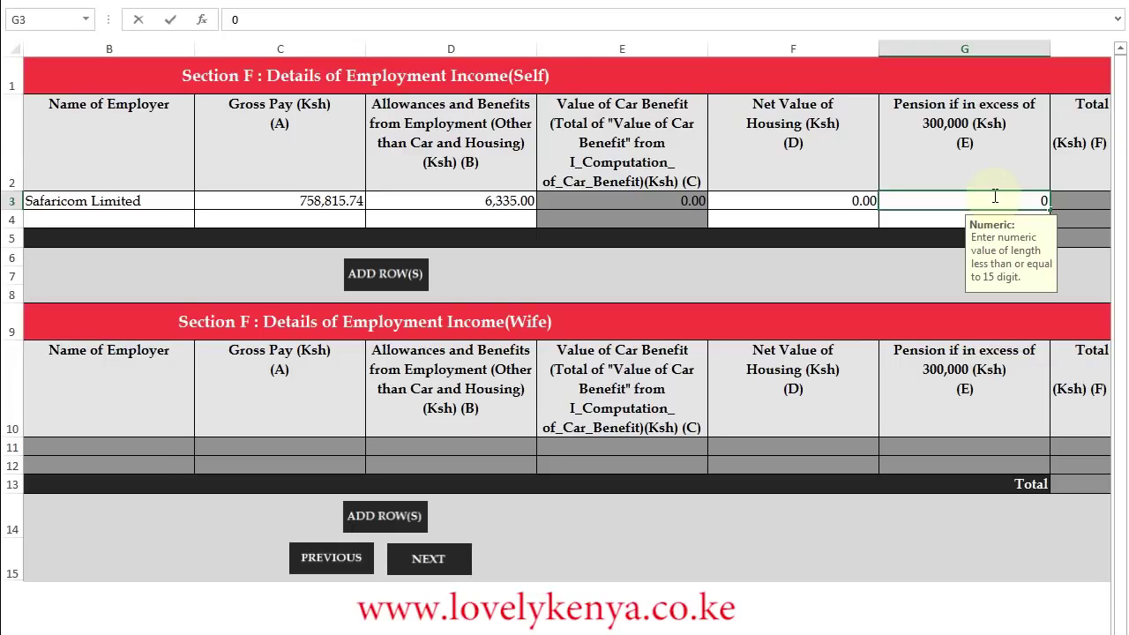
key(BackSpace)
text(28455)
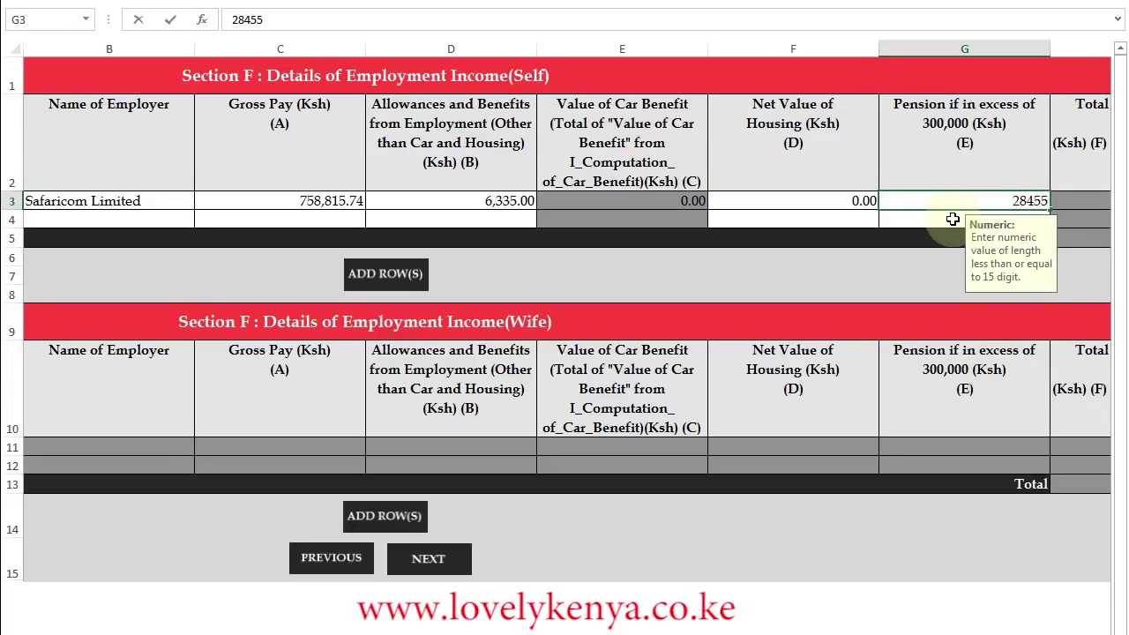
key(Return)
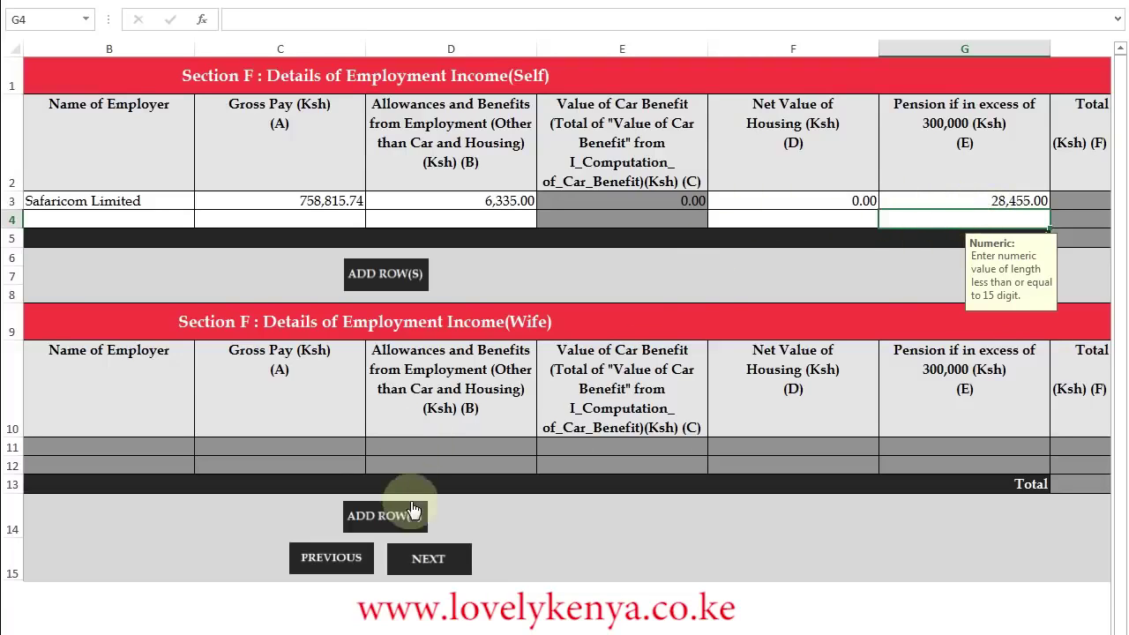
In Section M, pick the employer's PIN and enter Safaricom Limited as employer.
click(439, 563)
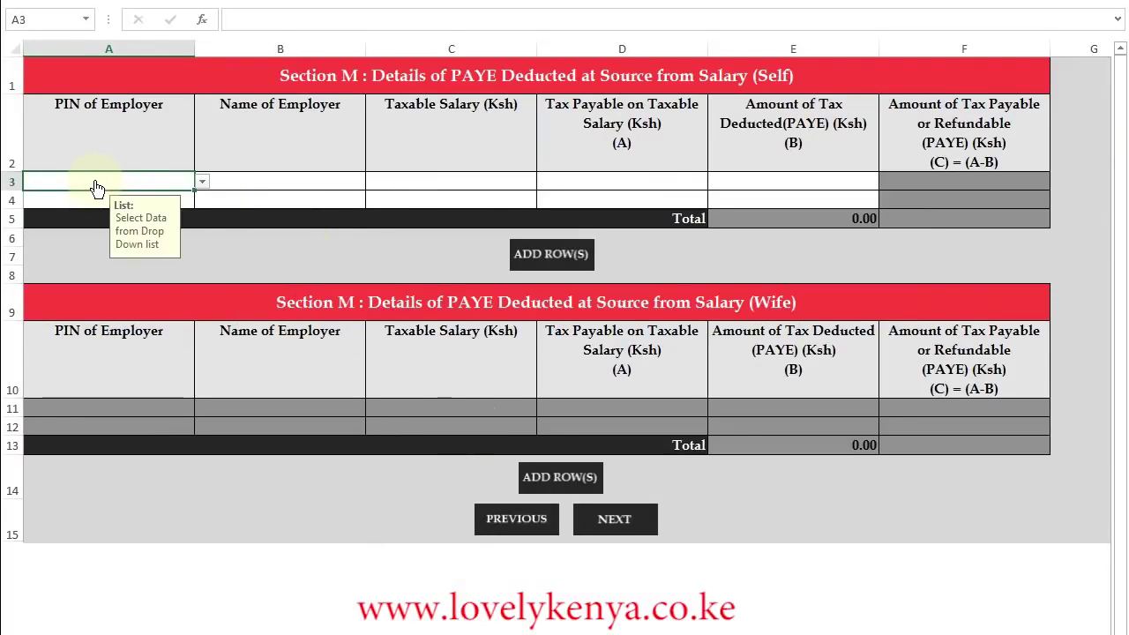
click(202, 184)
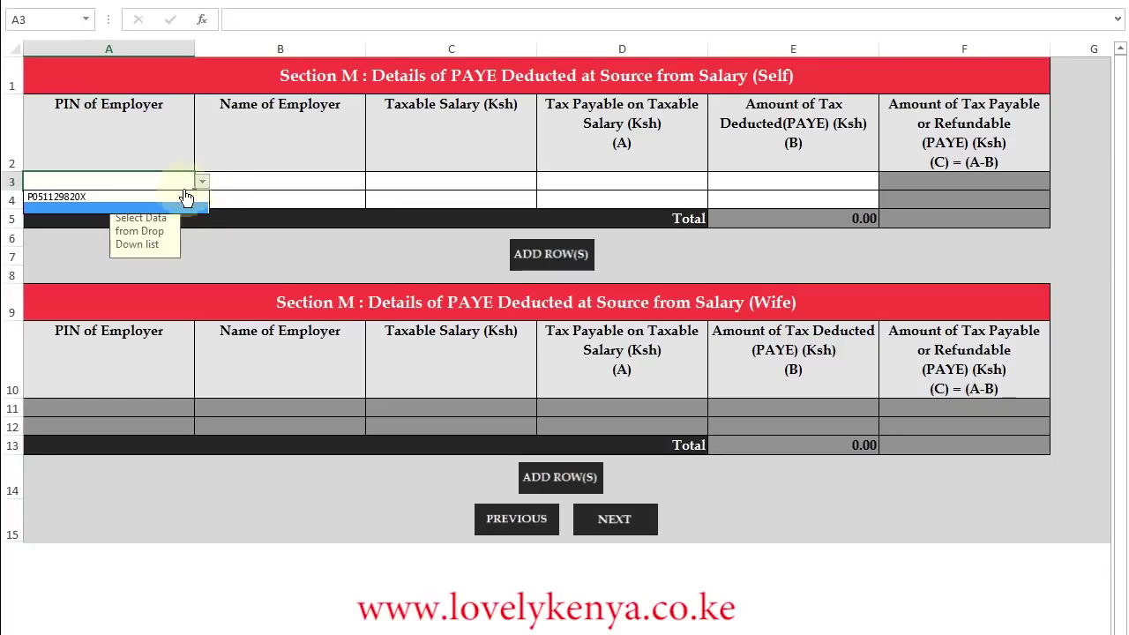
click(78, 197)
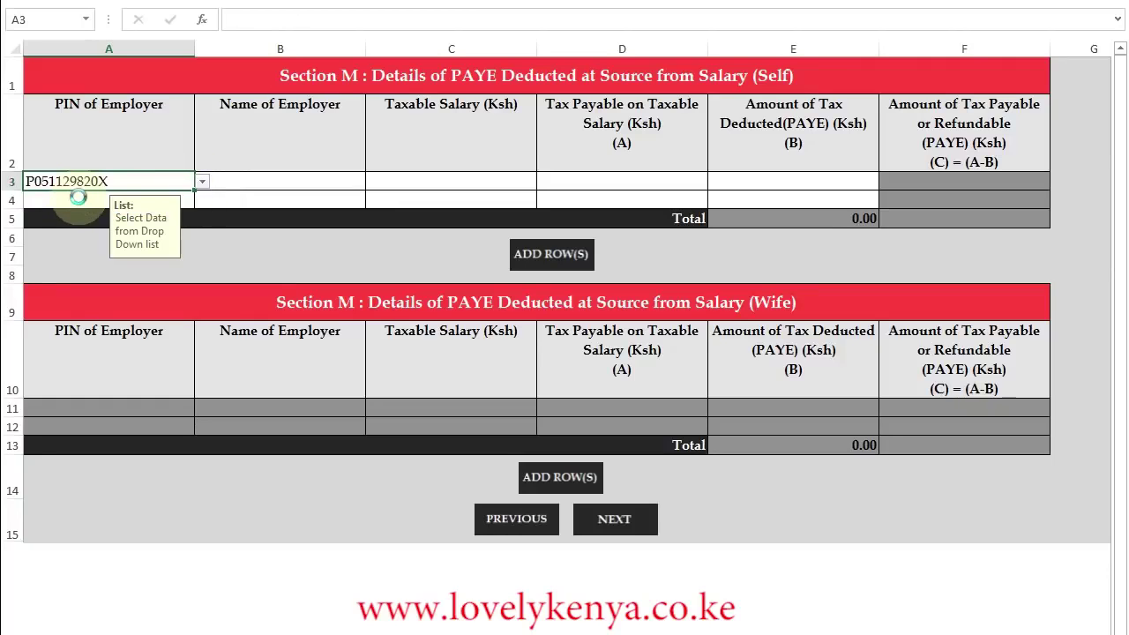
click(249, 181)
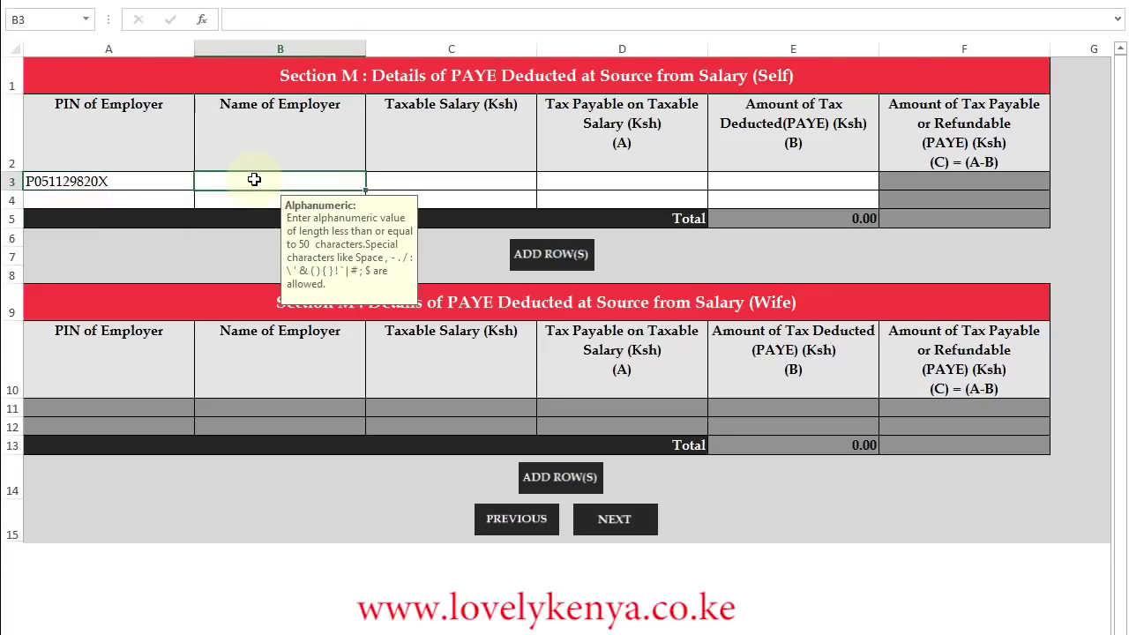
text(Safaricom Limited)
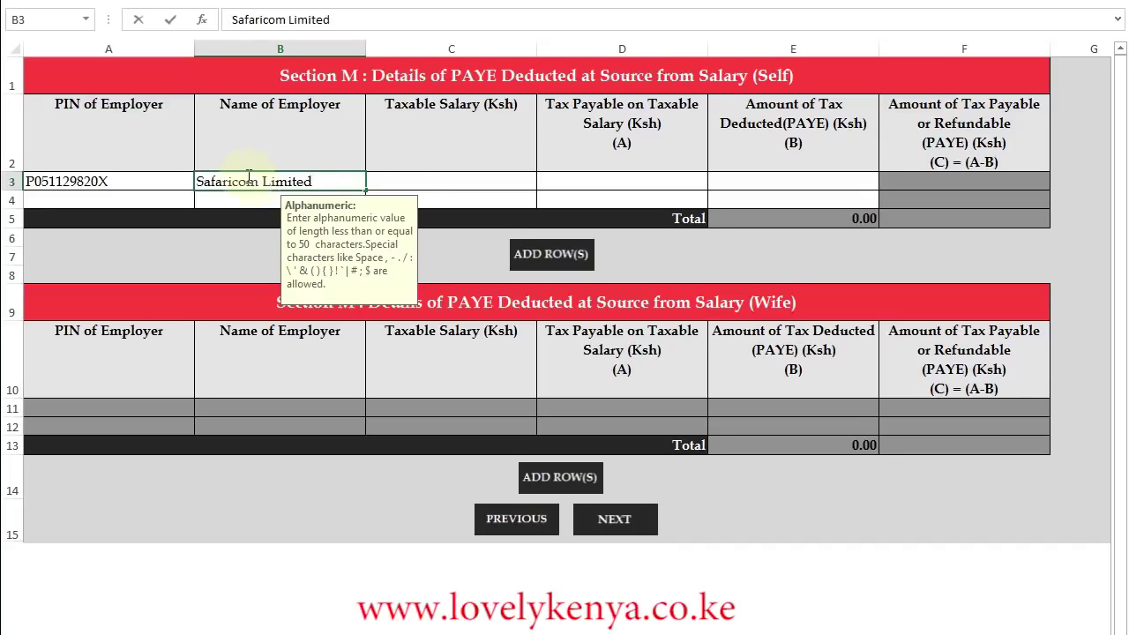
click(456, 180)
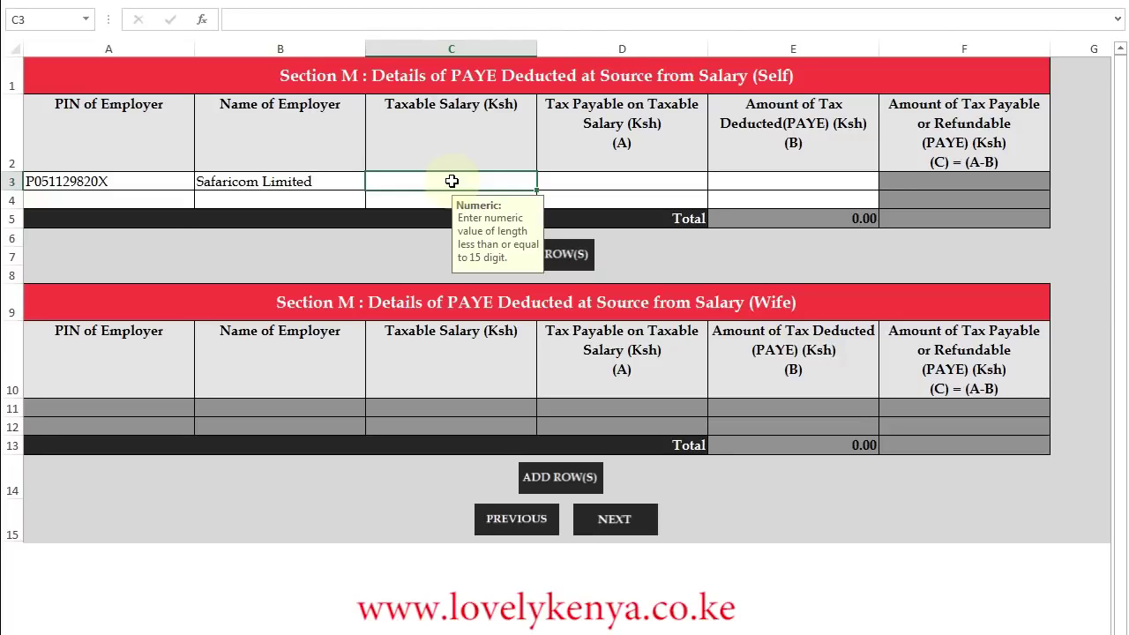
Enter taxable salary 736695.74, tax payable 164724.90 and PAYE deducted 150,780.
text(736695)
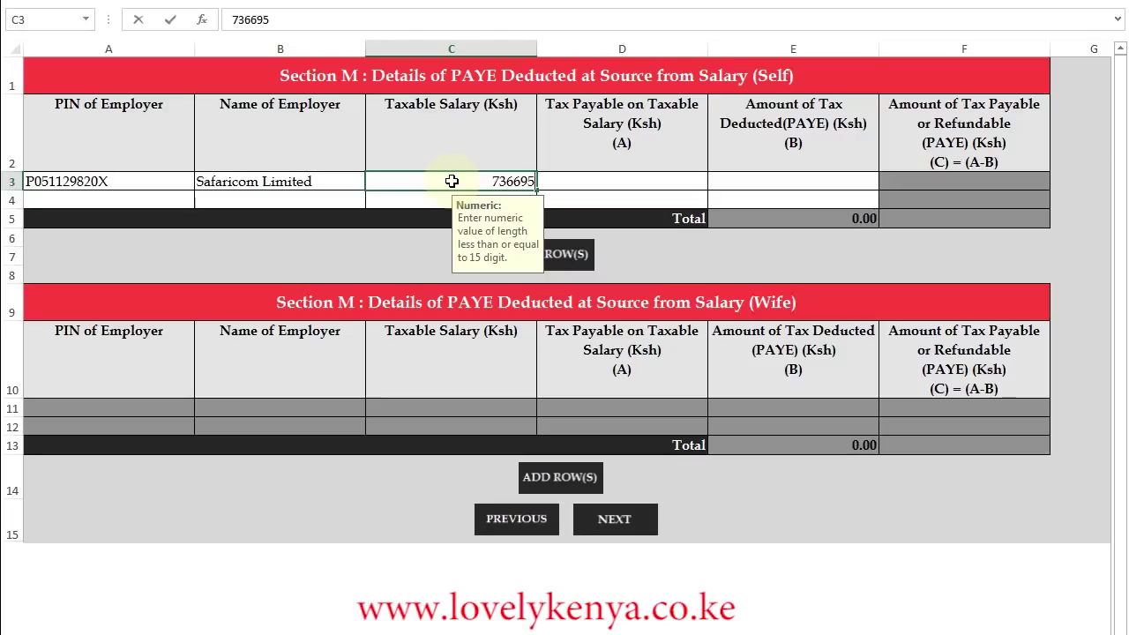
text(.74)
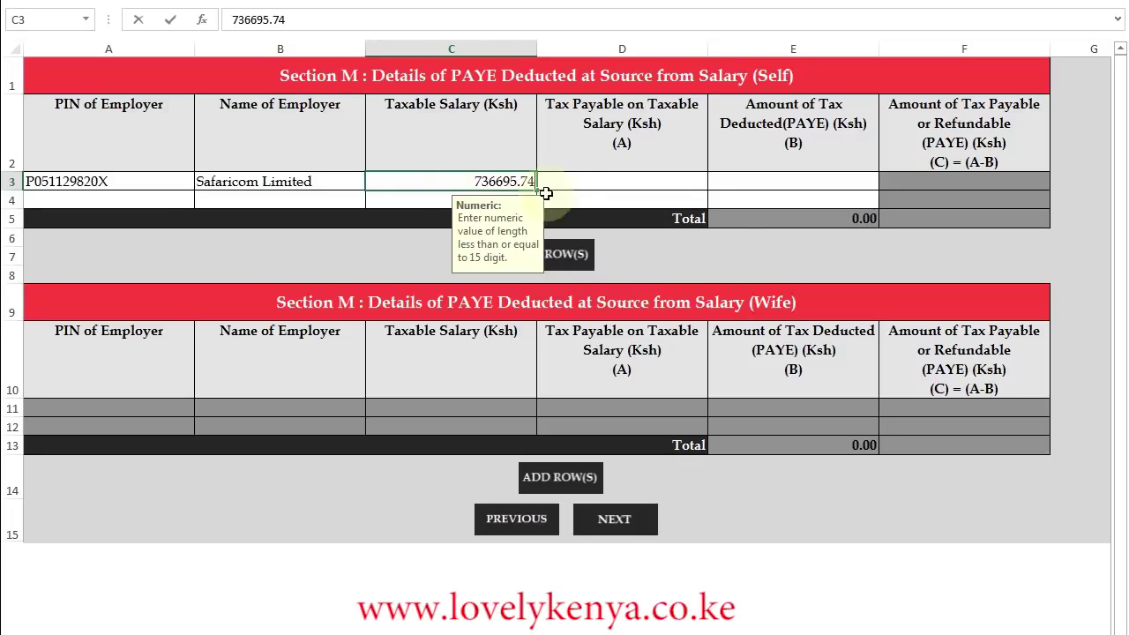
click(588, 179)
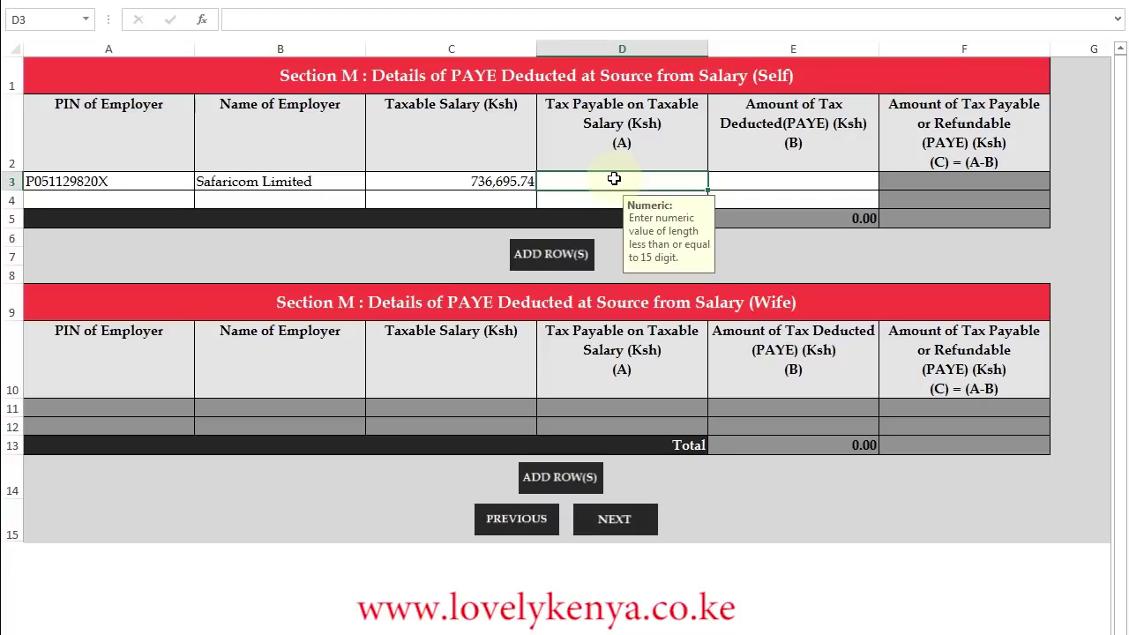
text(164)
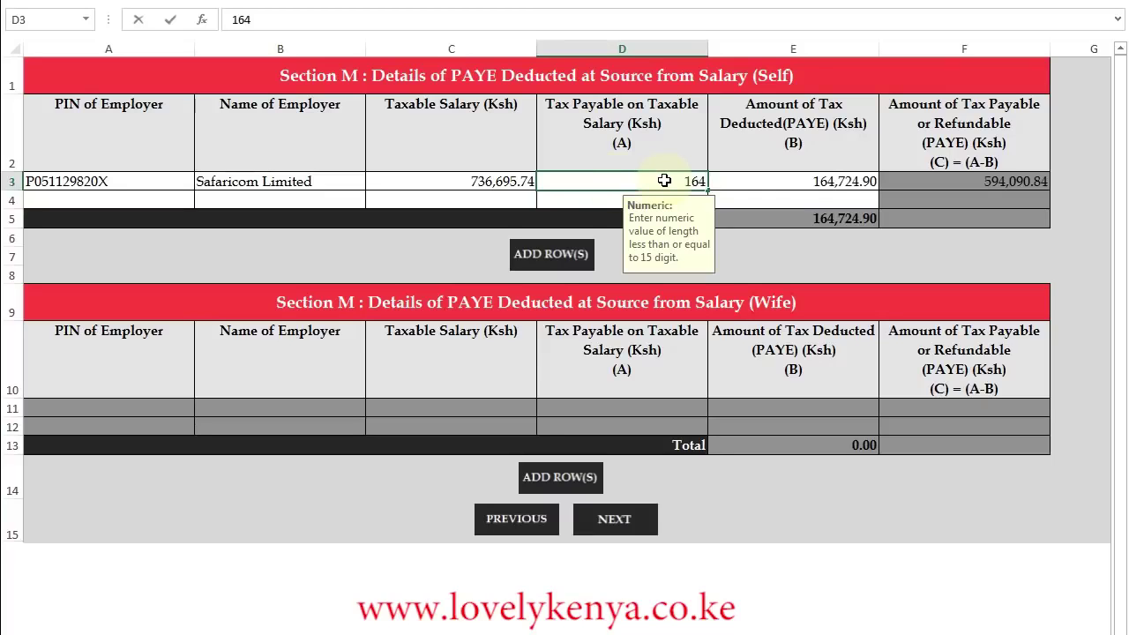
text(724)
text(.9)
click(768, 181)
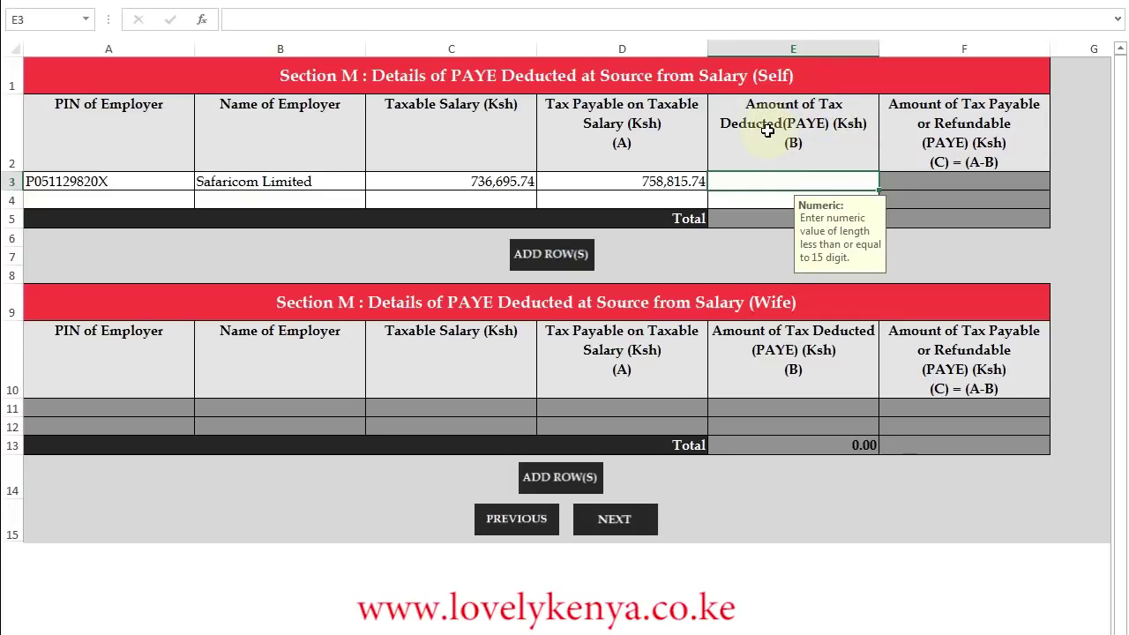
text(150)
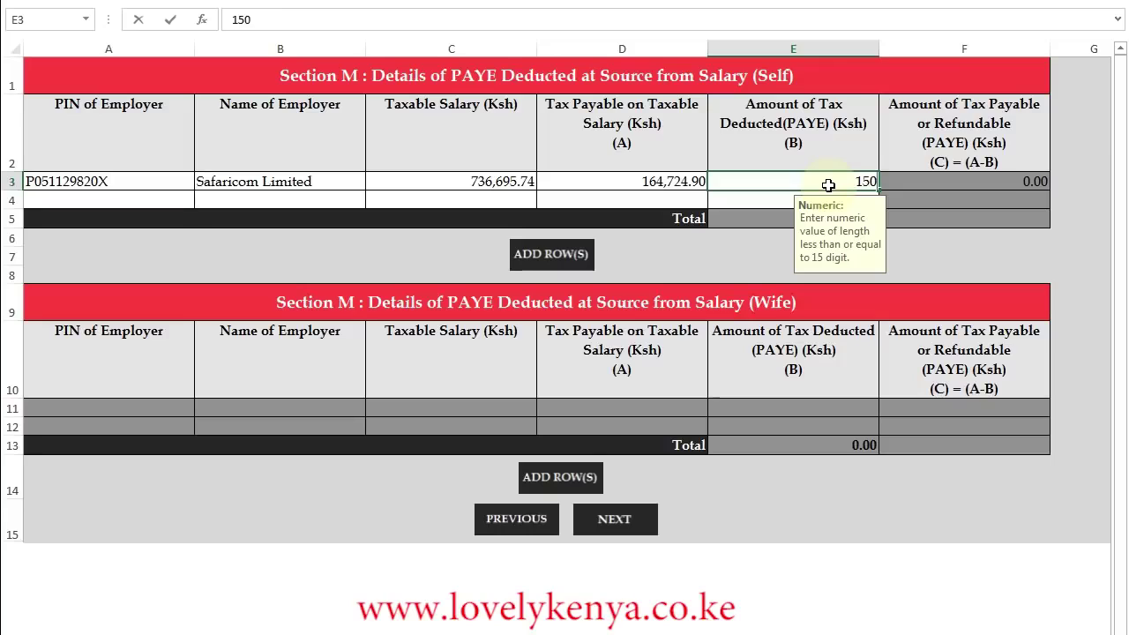
text(,780)
click(697, 183)
click(724, 182)
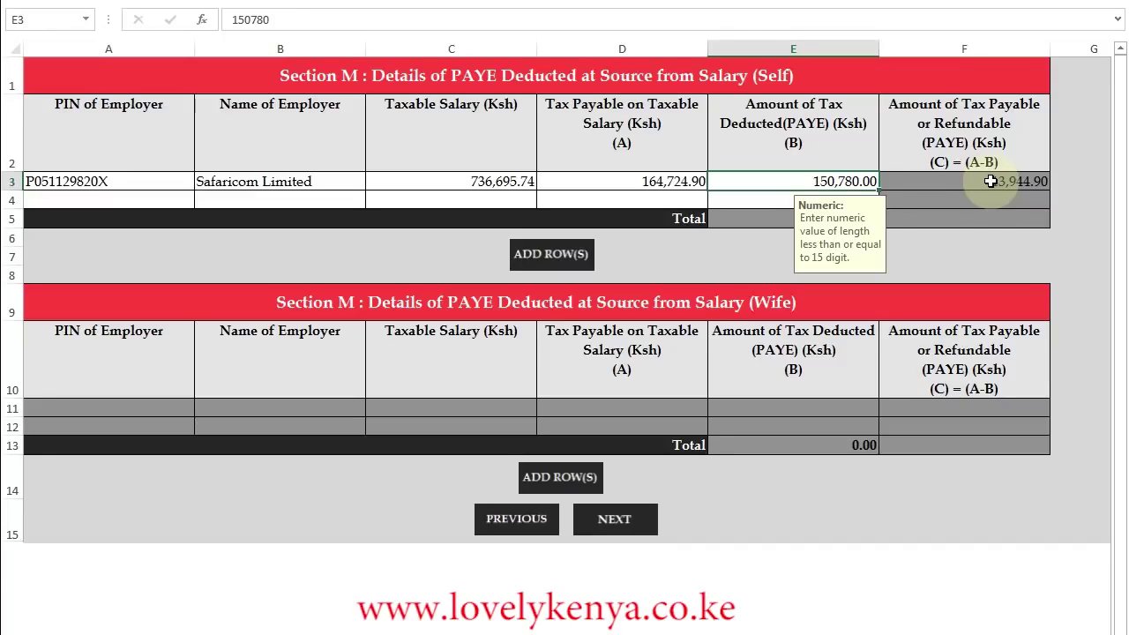
click(632, 520)
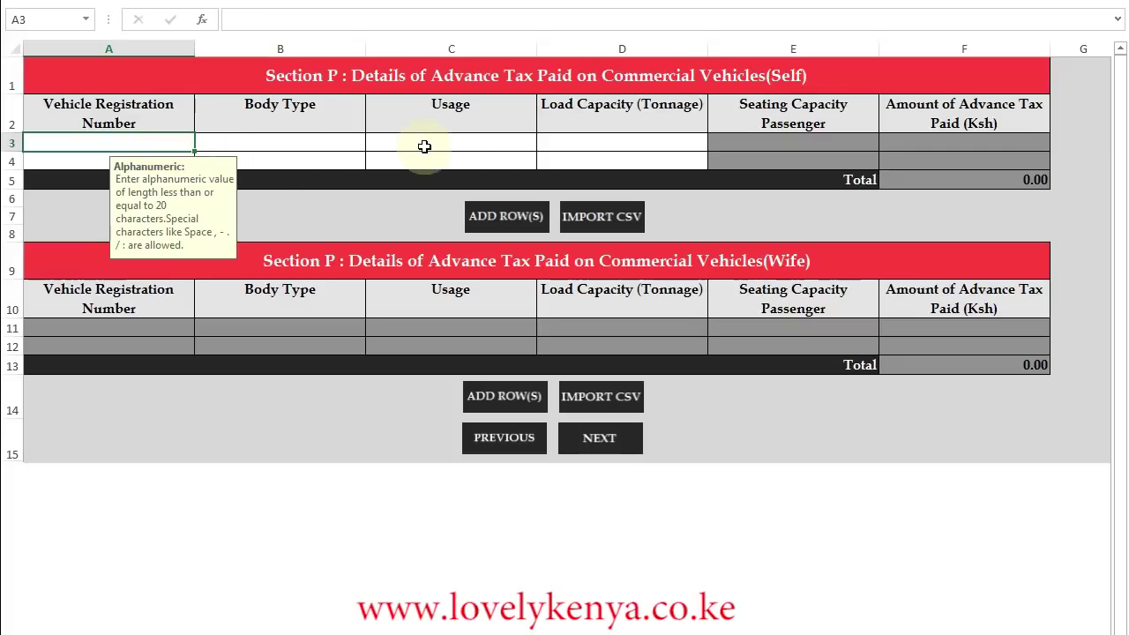
Leave Sections P and Q blank and advance to the Section T Tax Computation sheet.
click(607, 441)
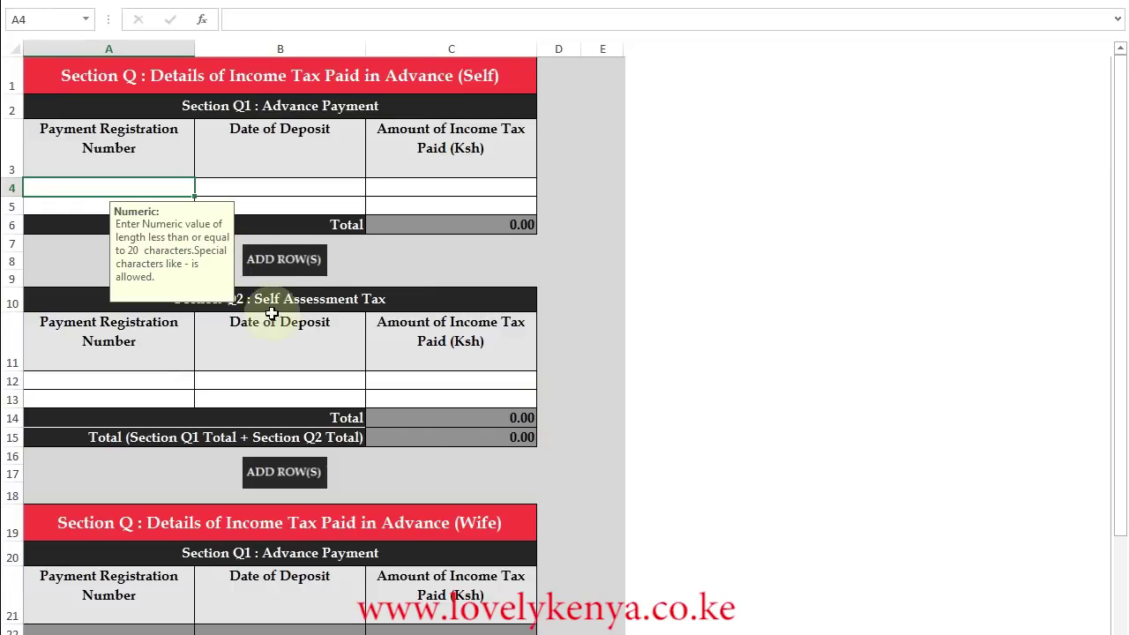
scroll(691, 383, down, 2)
drag(1122, 202, 1120, 340)
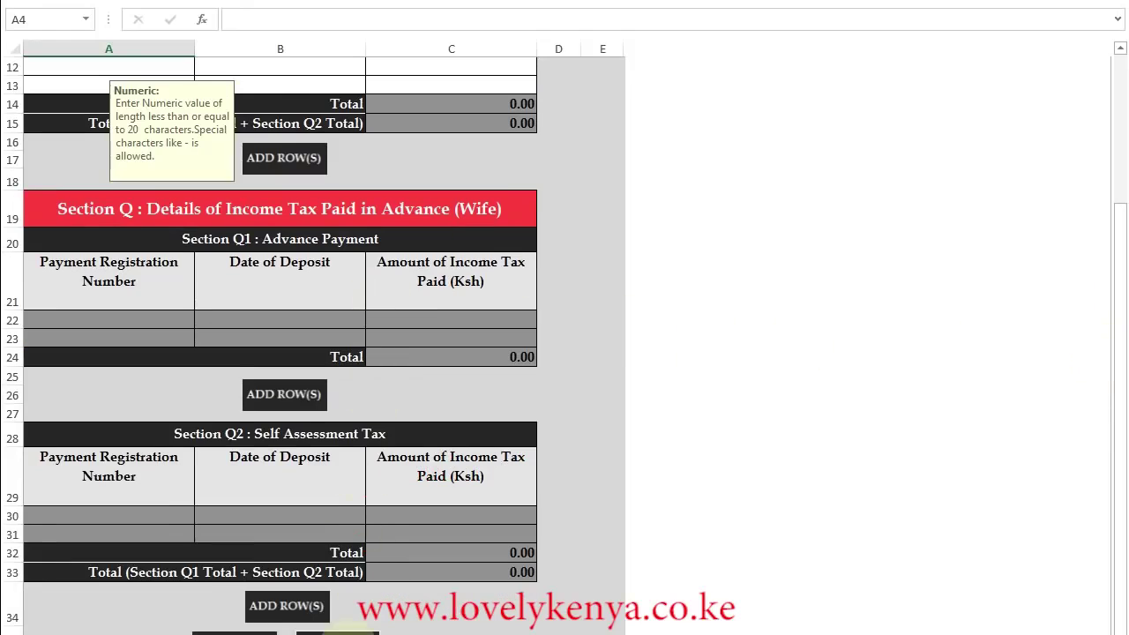
click(348, 634)
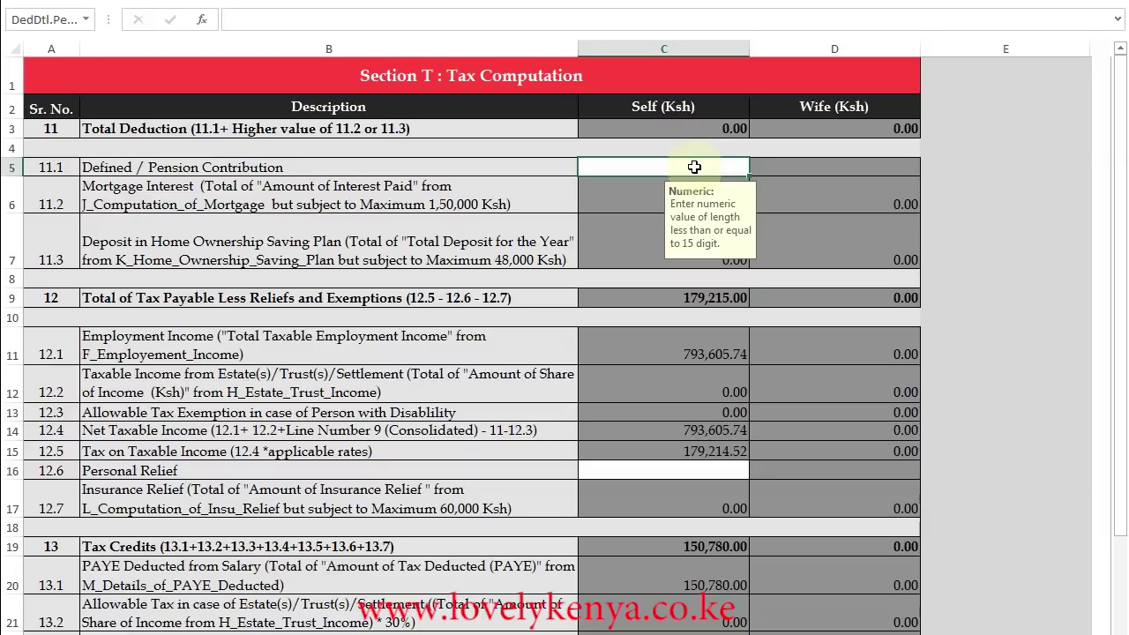
Enter a 28,455 pension contribution in C5 and 13,944 personal relief in C16.
text(28455)
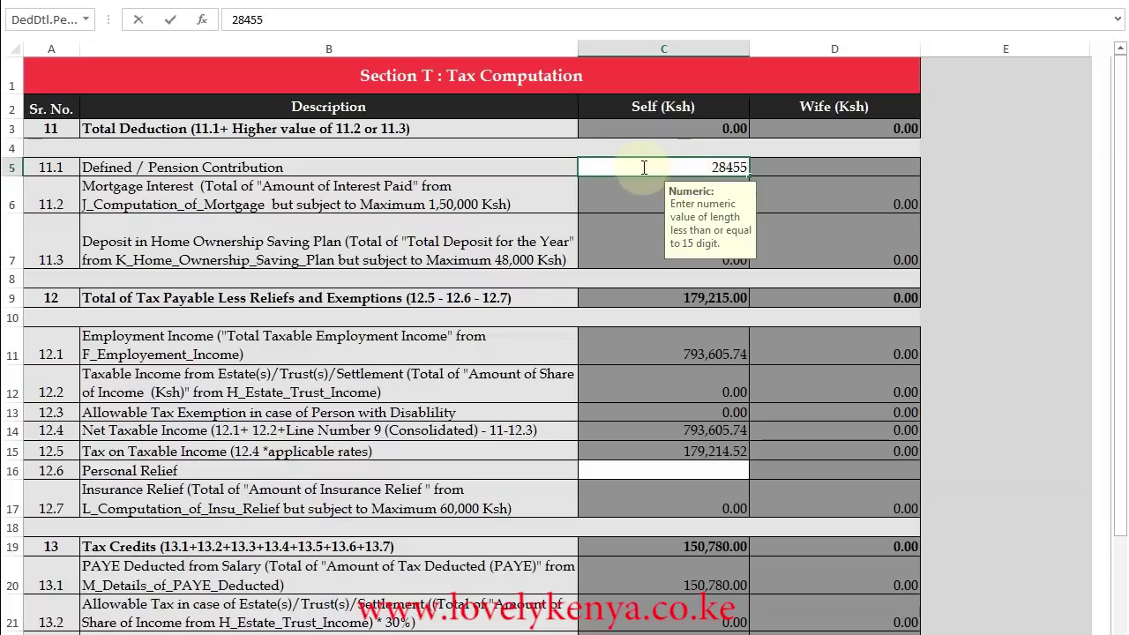
click(558, 167)
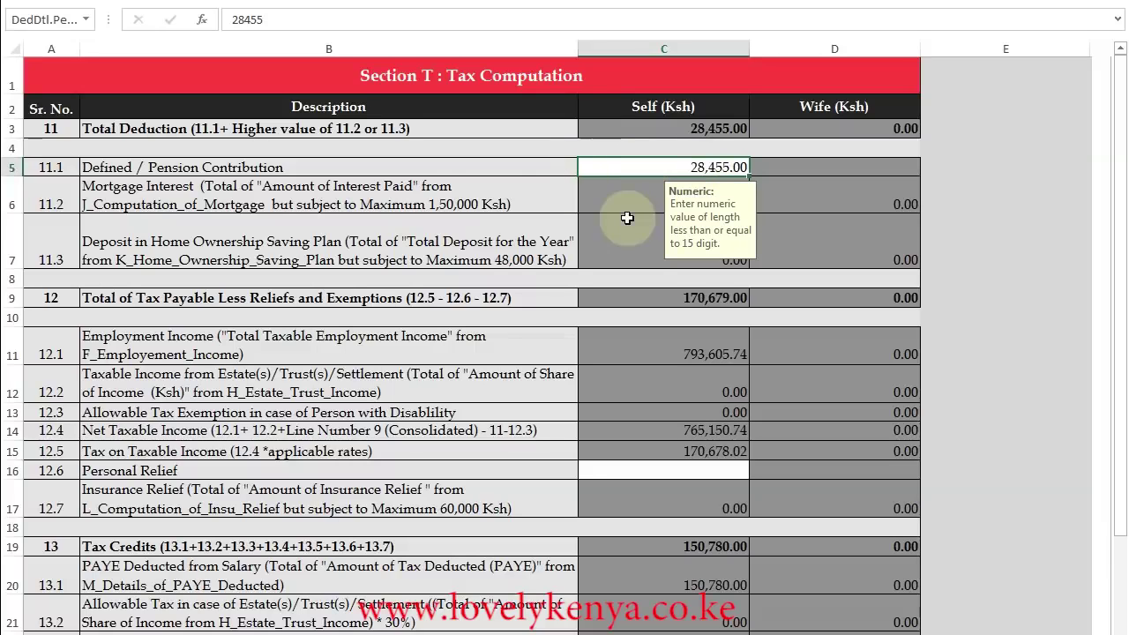
drag(1119, 249, 1119, 325)
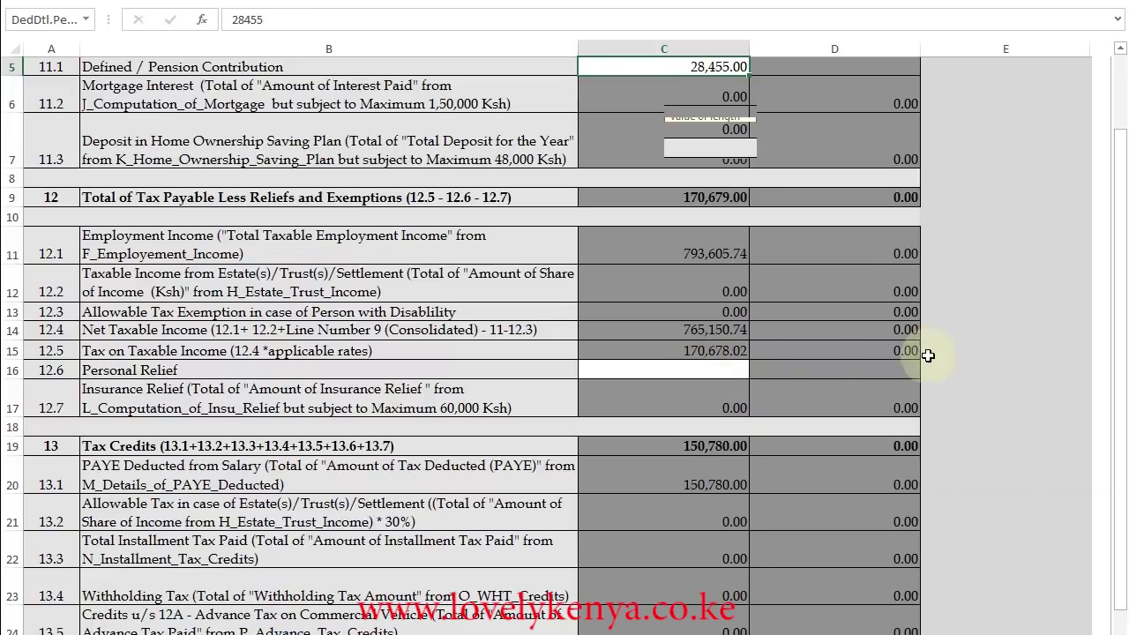
click(715, 374)
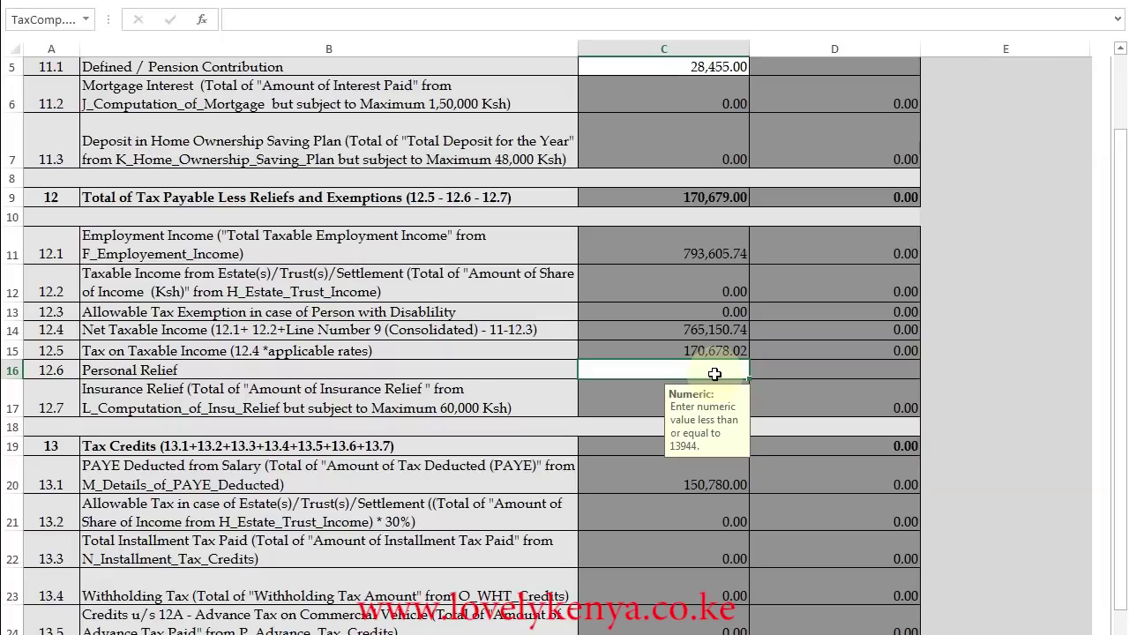
text(13944)
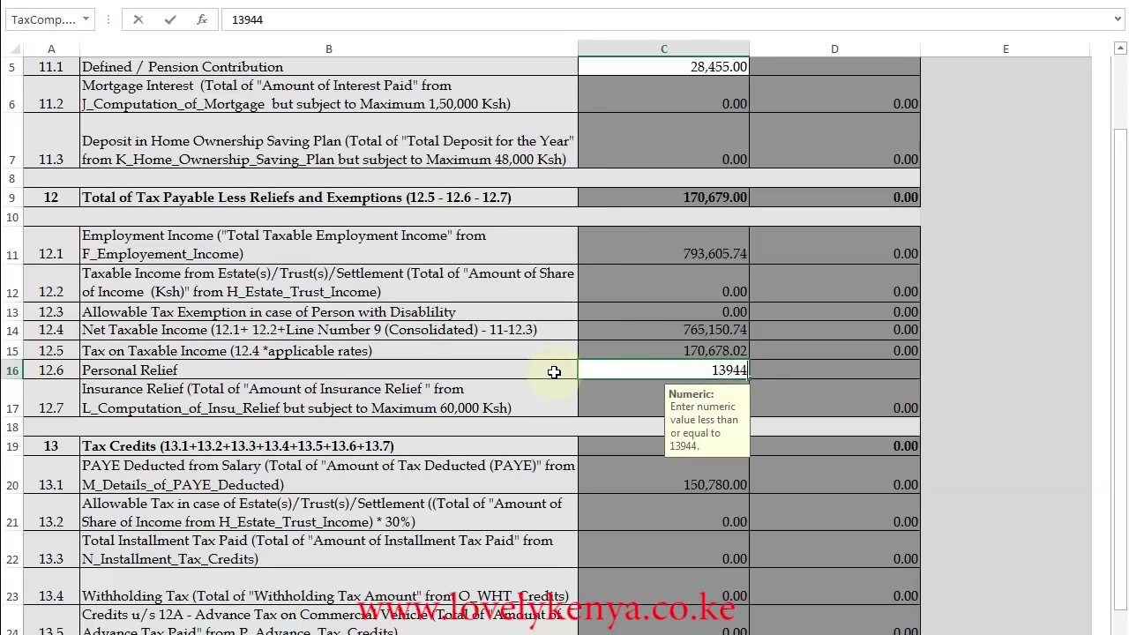
key(Return)
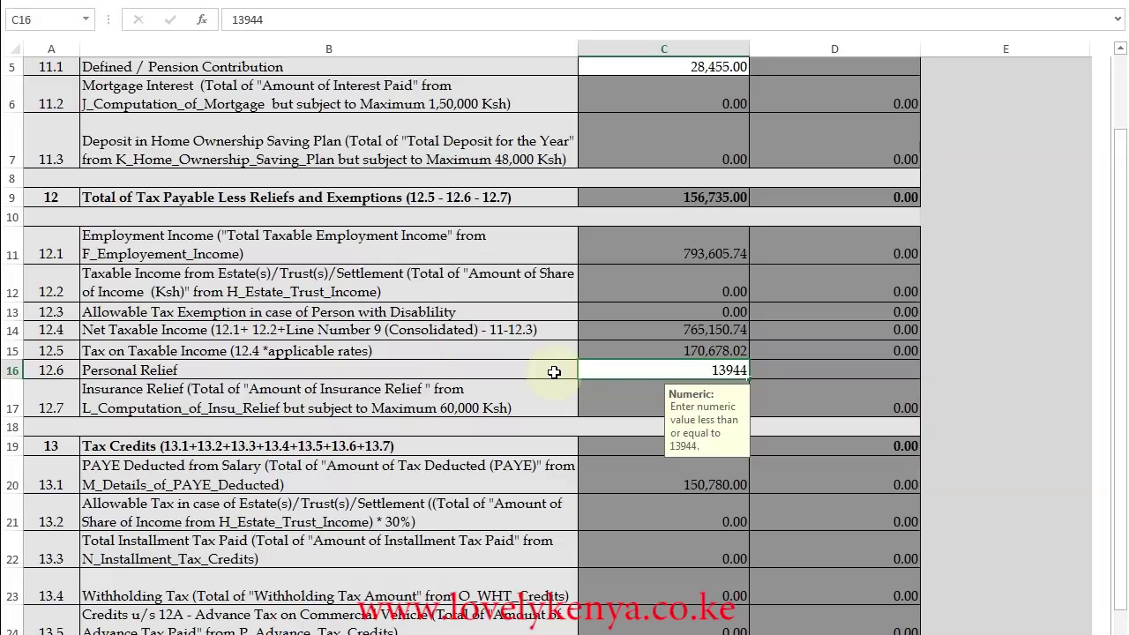
drag(1121, 373, 1120, 379)
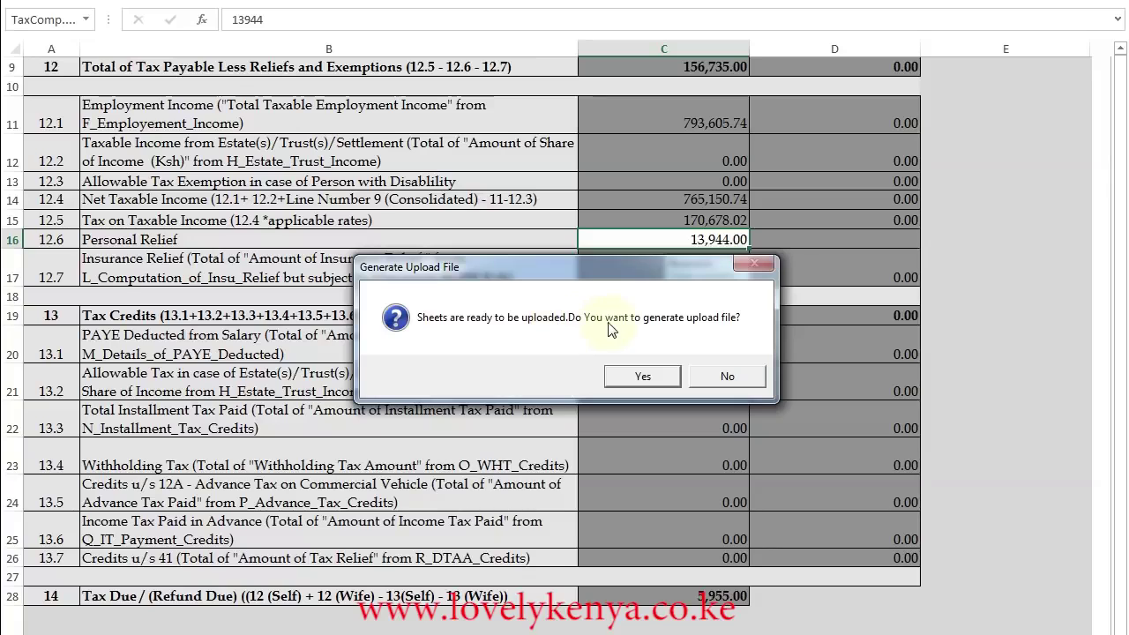
Confirm generating the upload zip file and acknowledge its saved location in Documents.
click(643, 378)
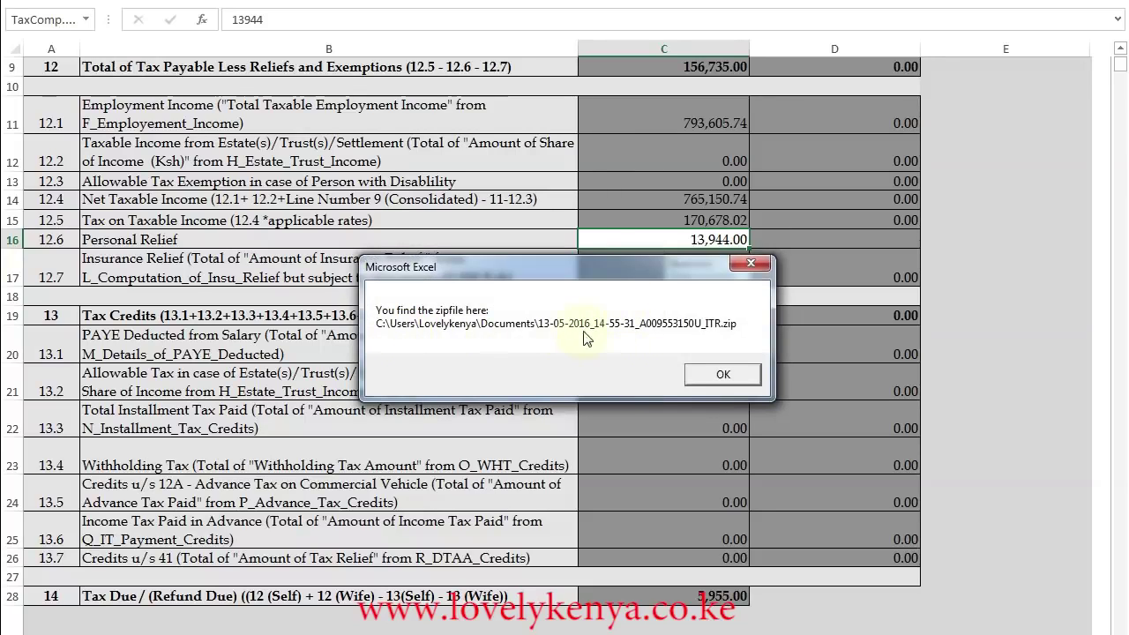
click(723, 376)
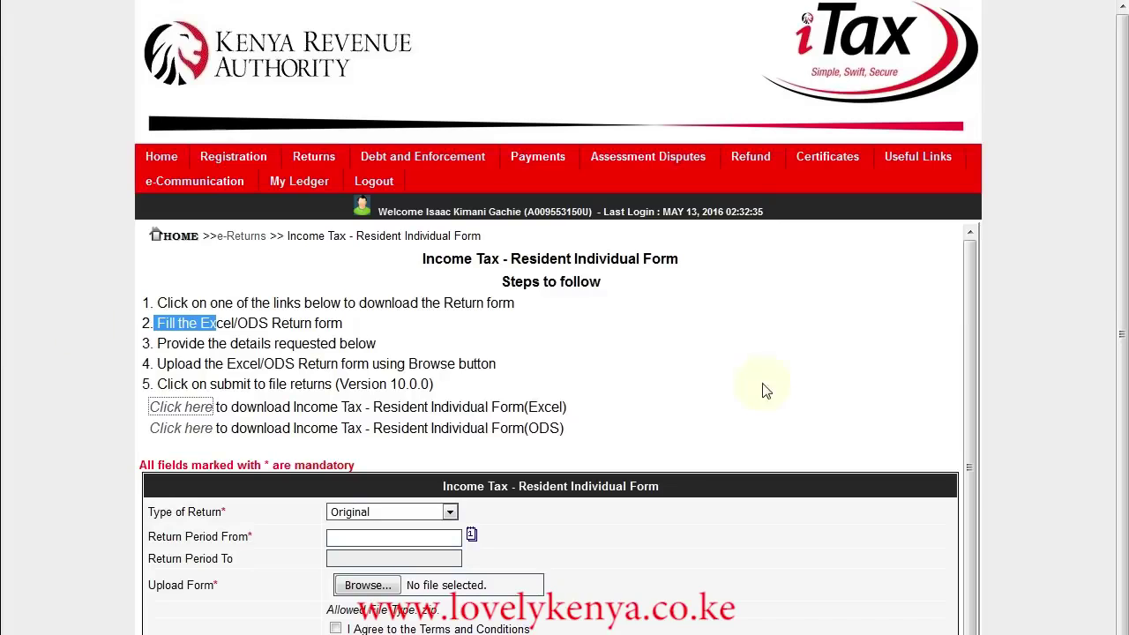
Keep the return type as Original and set the return period start to 20/11/2015.
drag(1121, 323, 1122, 363)
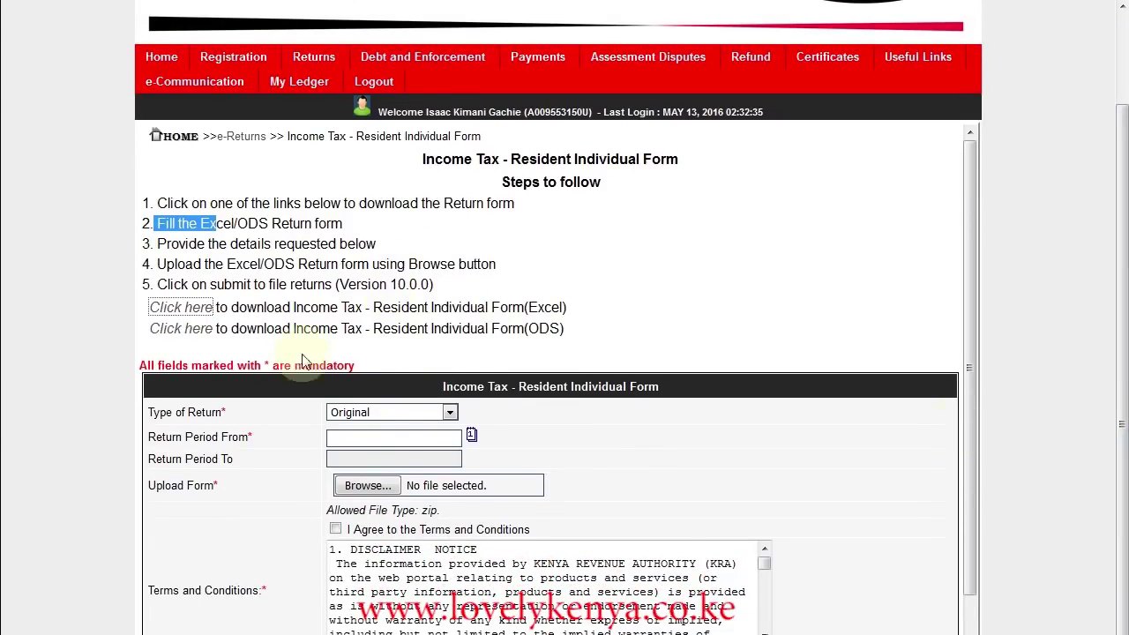
drag(140, 367, 355, 365)
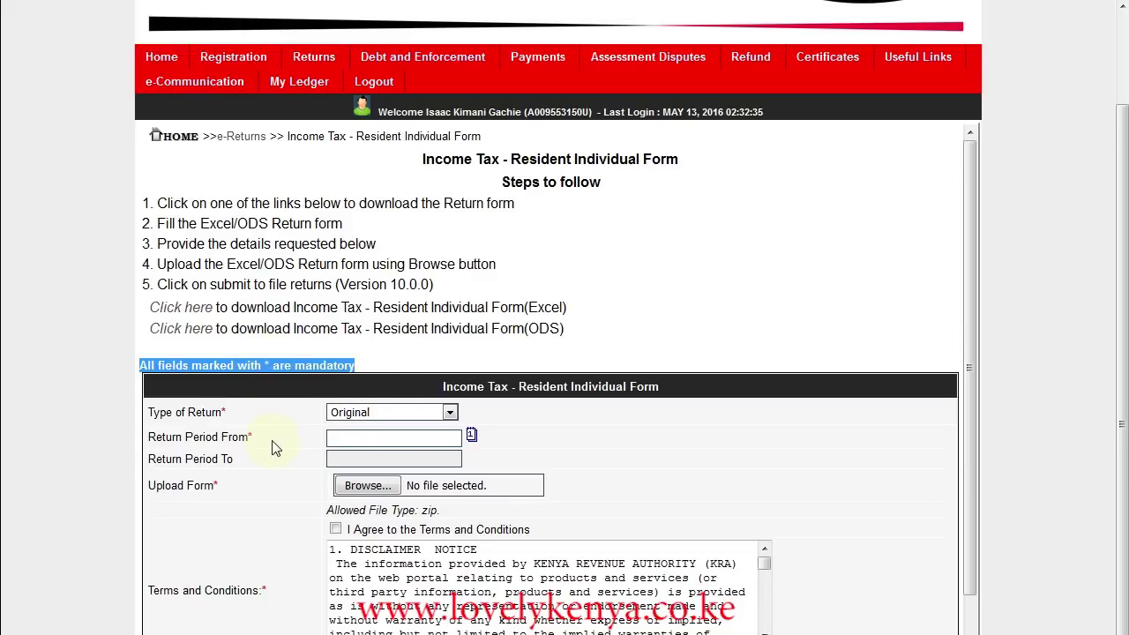
click(451, 414)
click(353, 427)
click(472, 434)
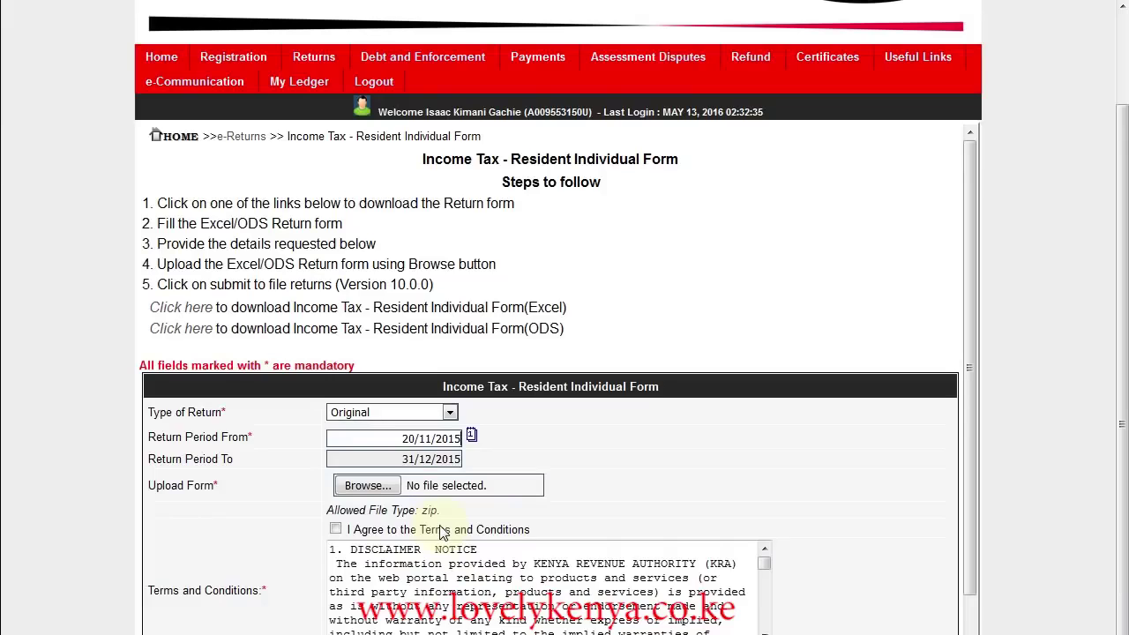
Attach the generated ITR zip from Documents and agree to the Terms and Conditions.
click(368, 486)
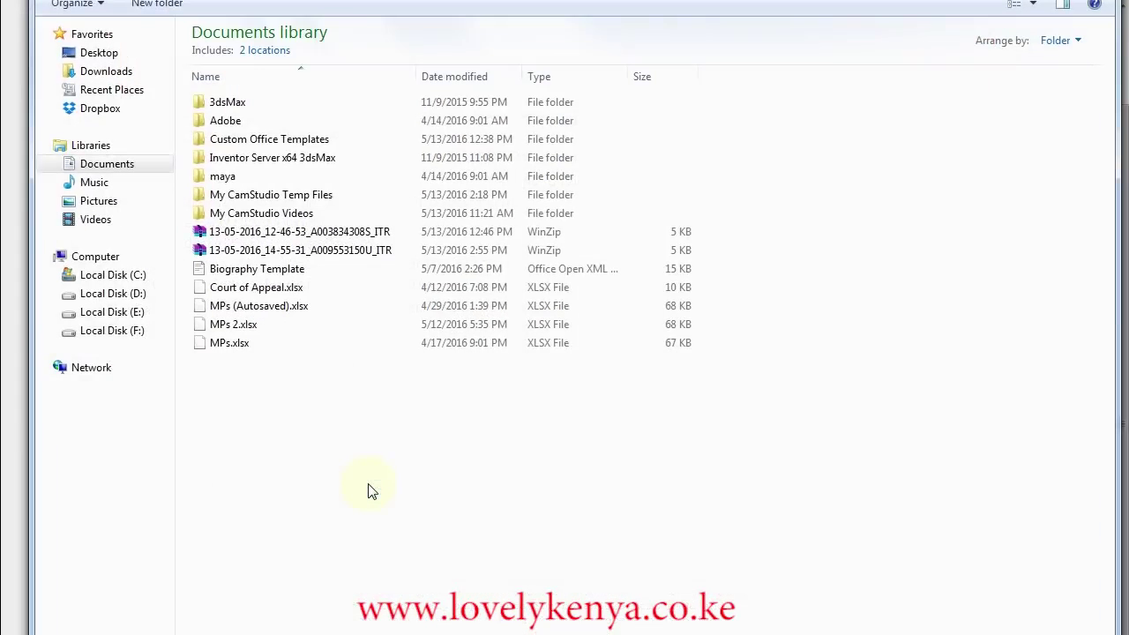
click(327, 253)
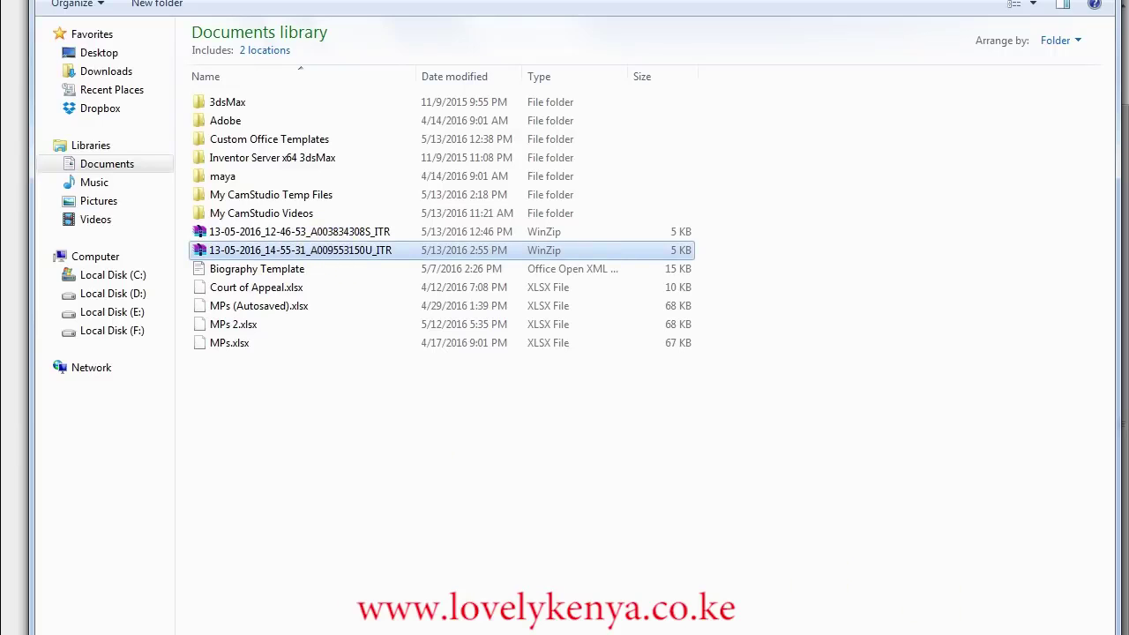
click(970, 633)
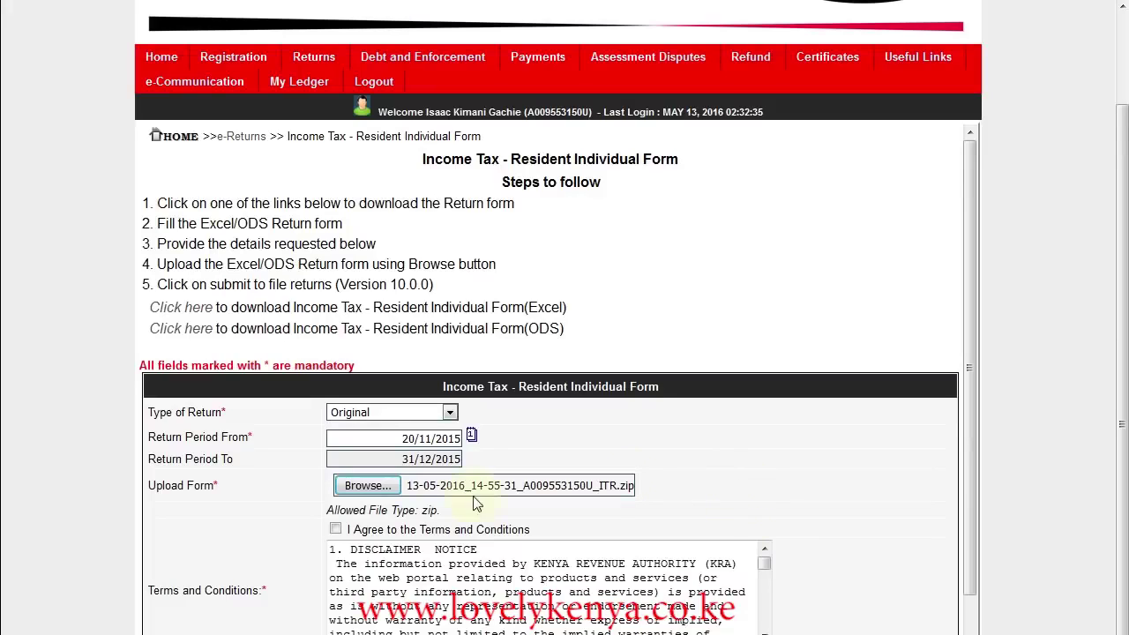
click(335, 530)
drag(971, 335, 972, 428)
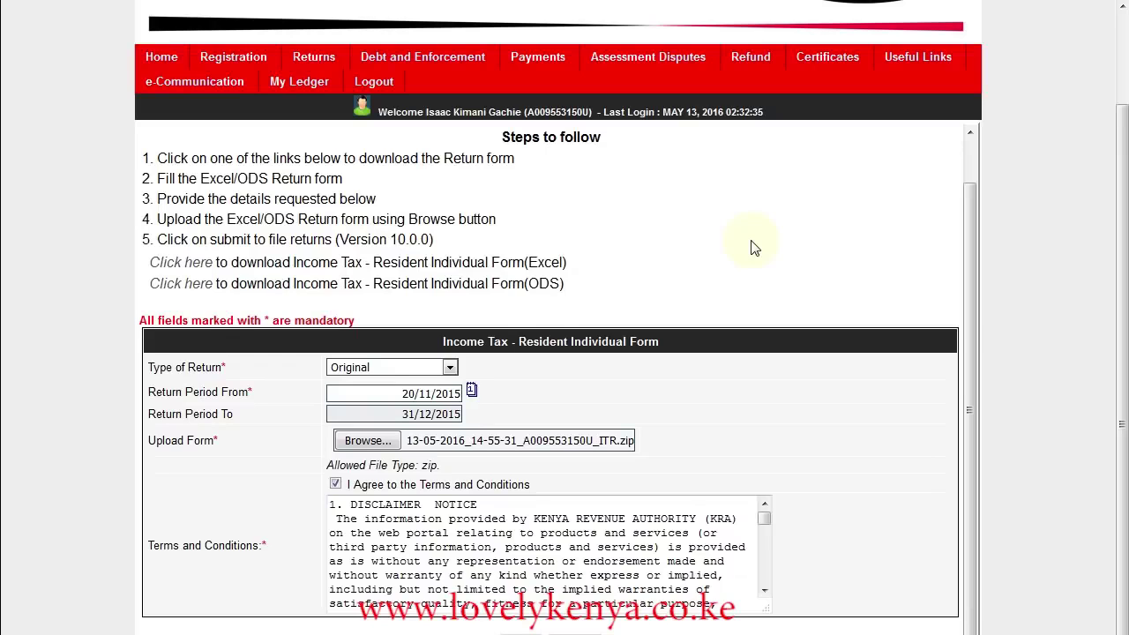
Submit the return form and confirm the upload to get the acknowledgement receipt.
click(1071, 0)
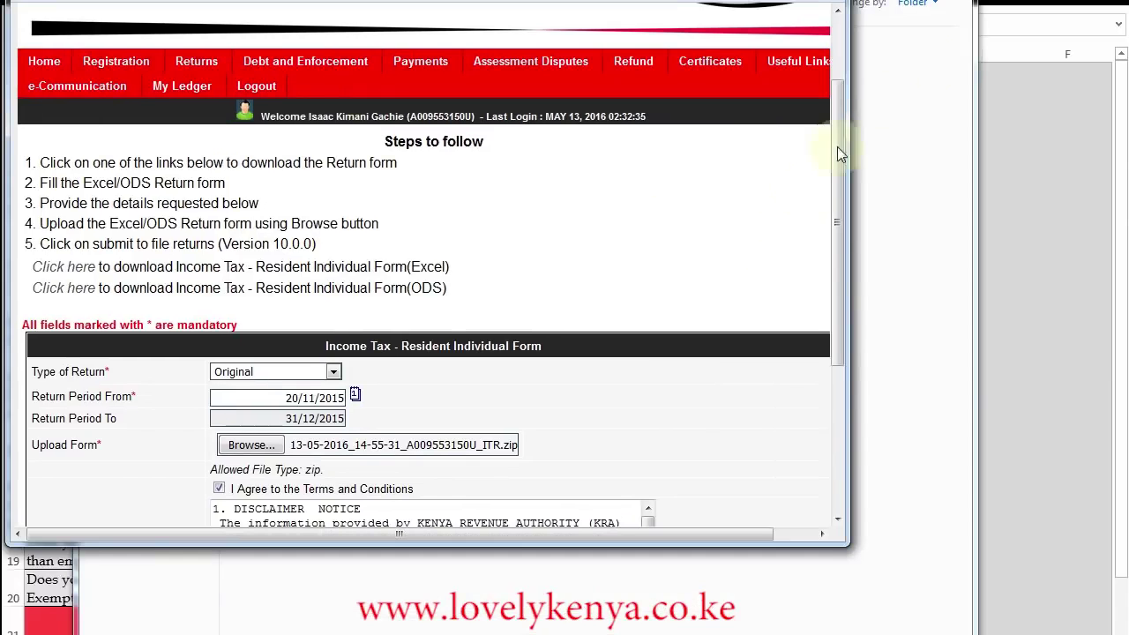
drag(836, 225, 842, 377)
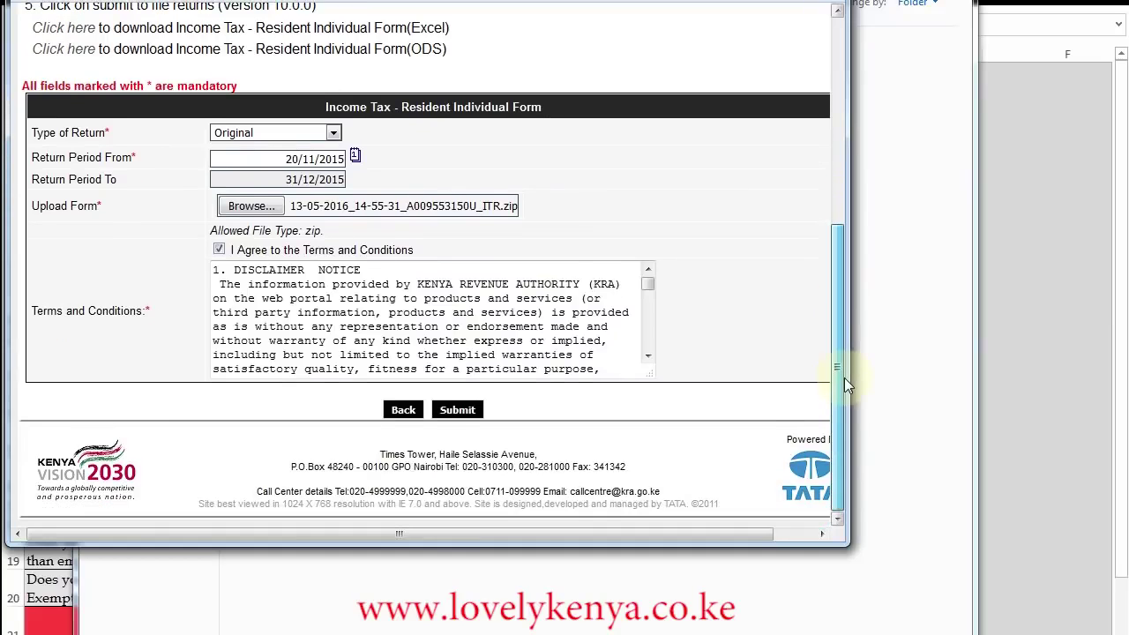
click(459, 412)
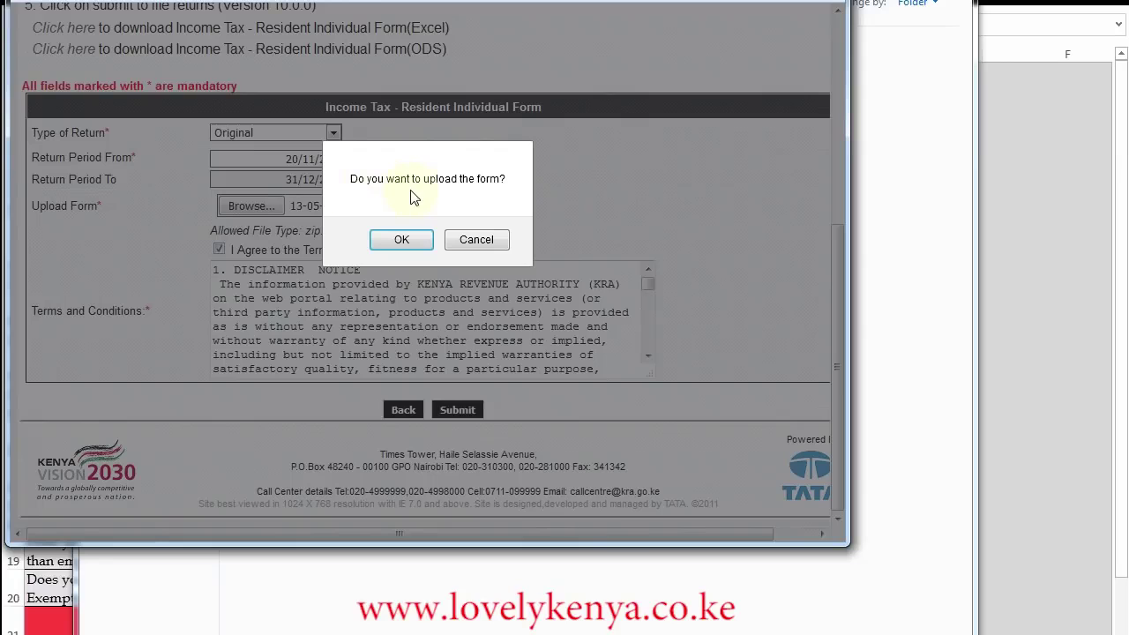
click(402, 241)
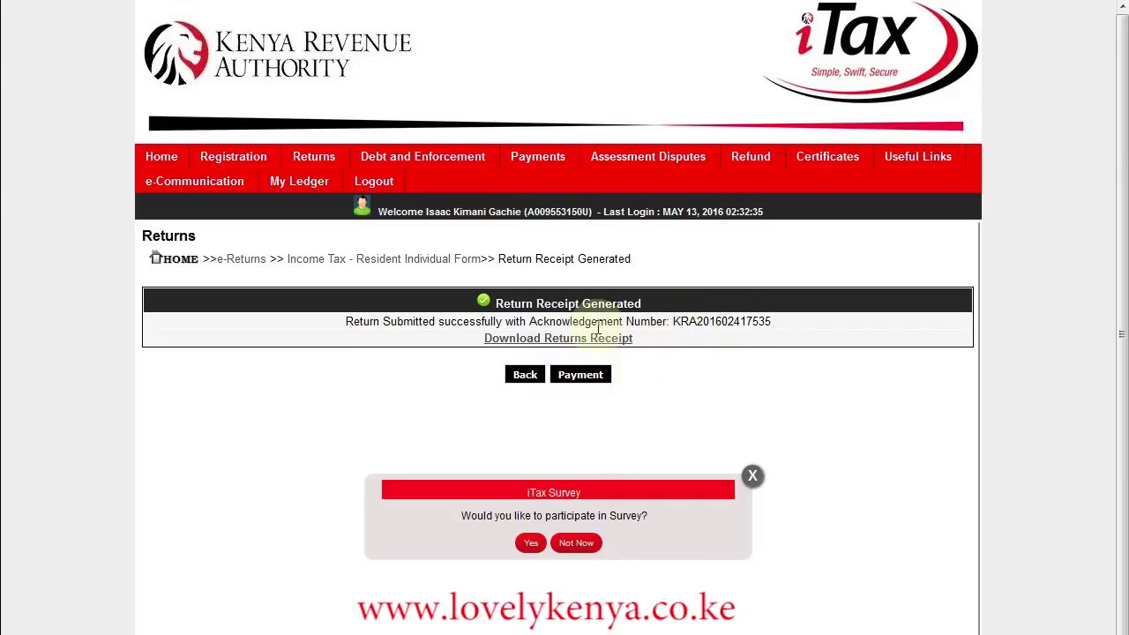
Download receipt.pdf and open it in Adobe Acrobat Reader DC.
click(538, 342)
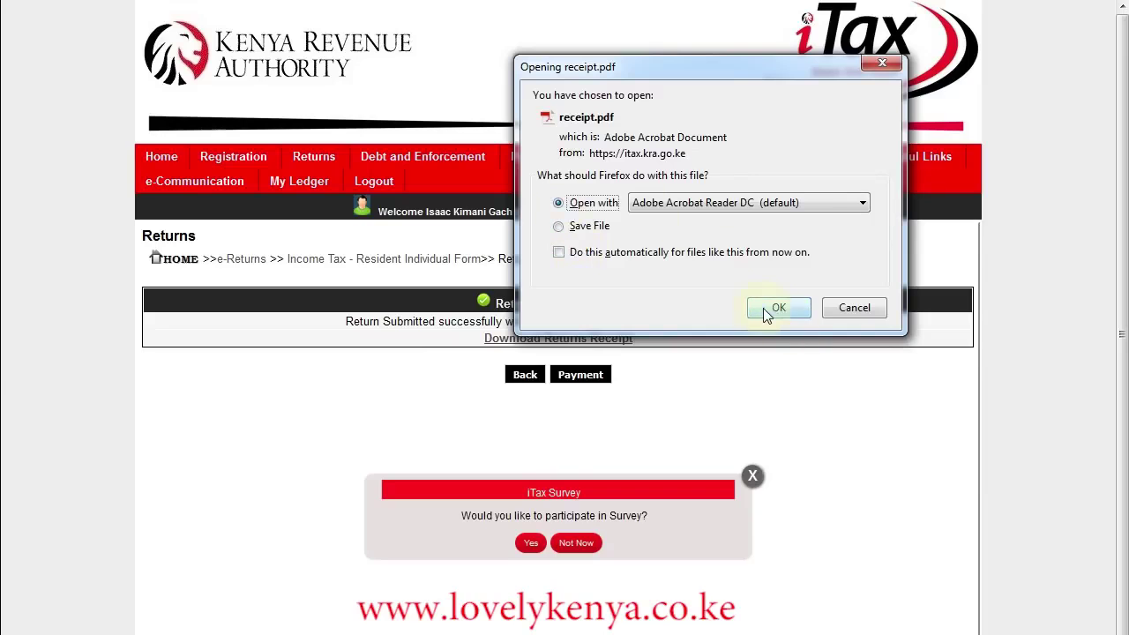
click(761, 307)
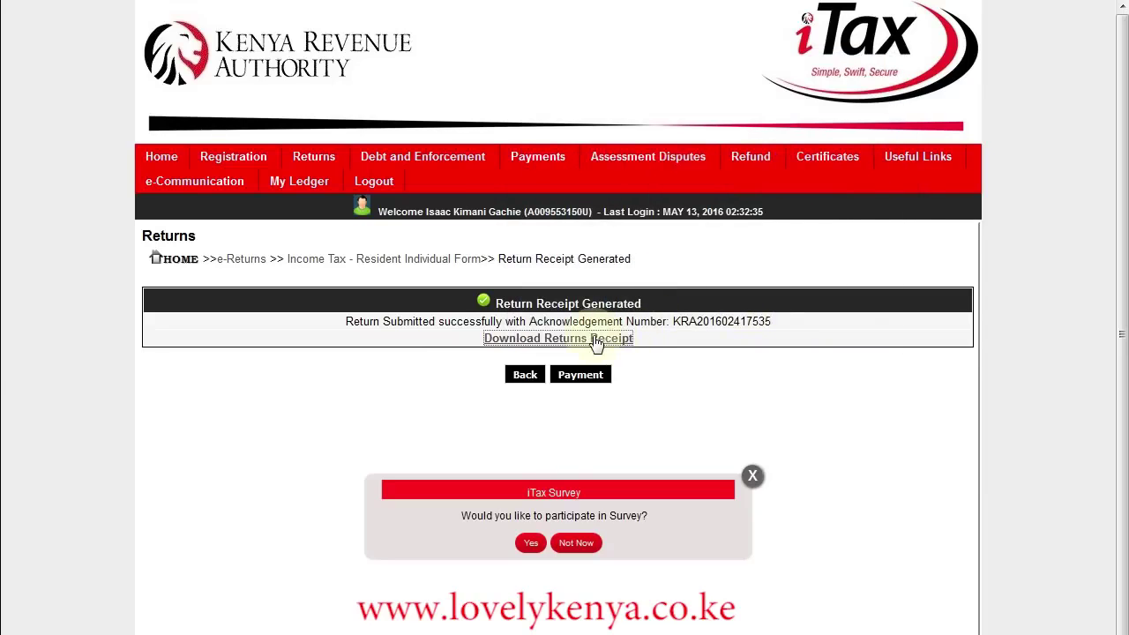